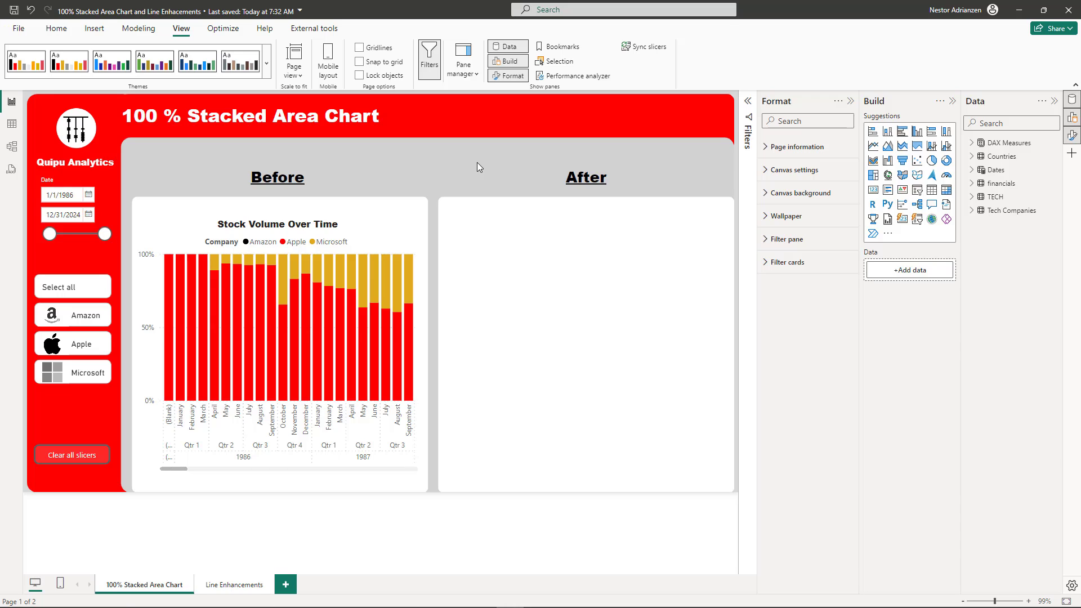
# Highlight Microsoft in the Before chart, then clear it and duplicate the Before chart.
pyautogui.click(326, 243)
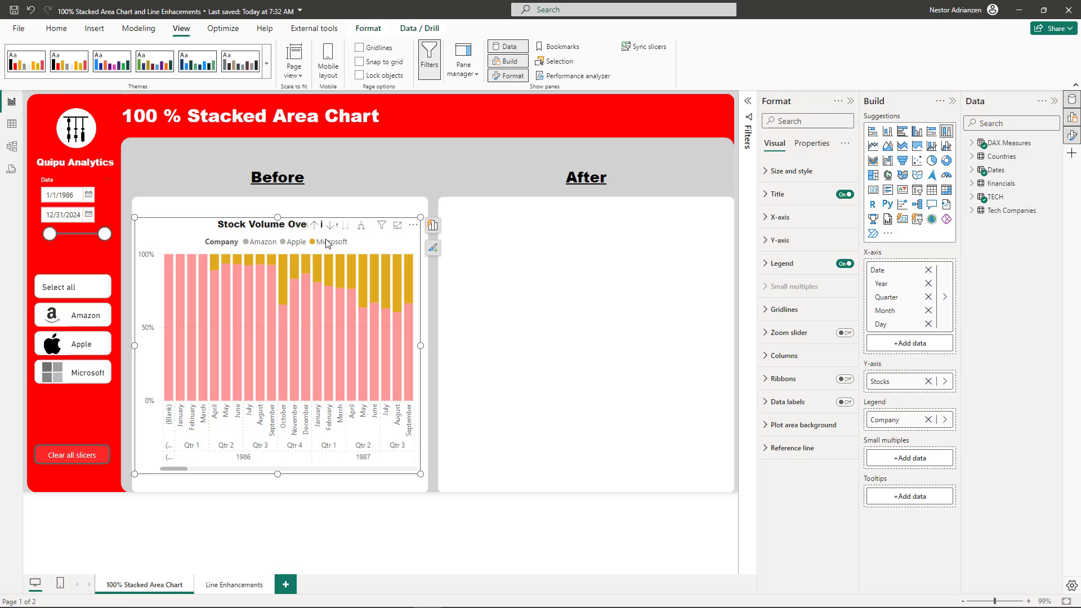
pyautogui.click(570, 274)
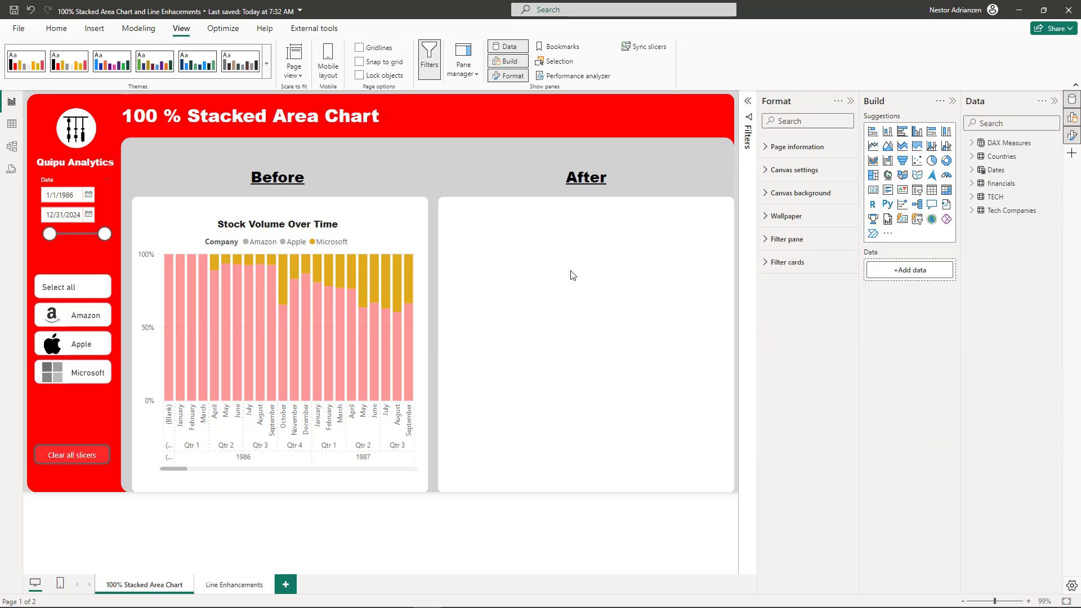
pyautogui.click(425, 253)
pyautogui.hotkey('ctrl', 'c')
pyautogui.hotkey('ctrl', 'v')
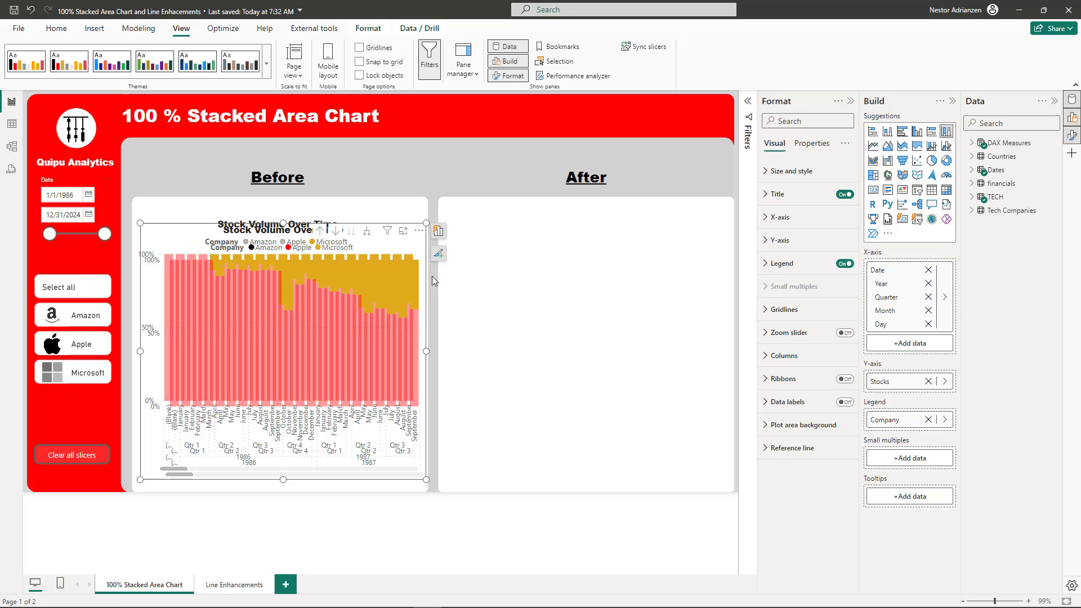
# Move the copy into the After card as a 100% stacked area chart.
pyautogui.moveTo(417, 245); pyautogui.dragTo(725, 230)
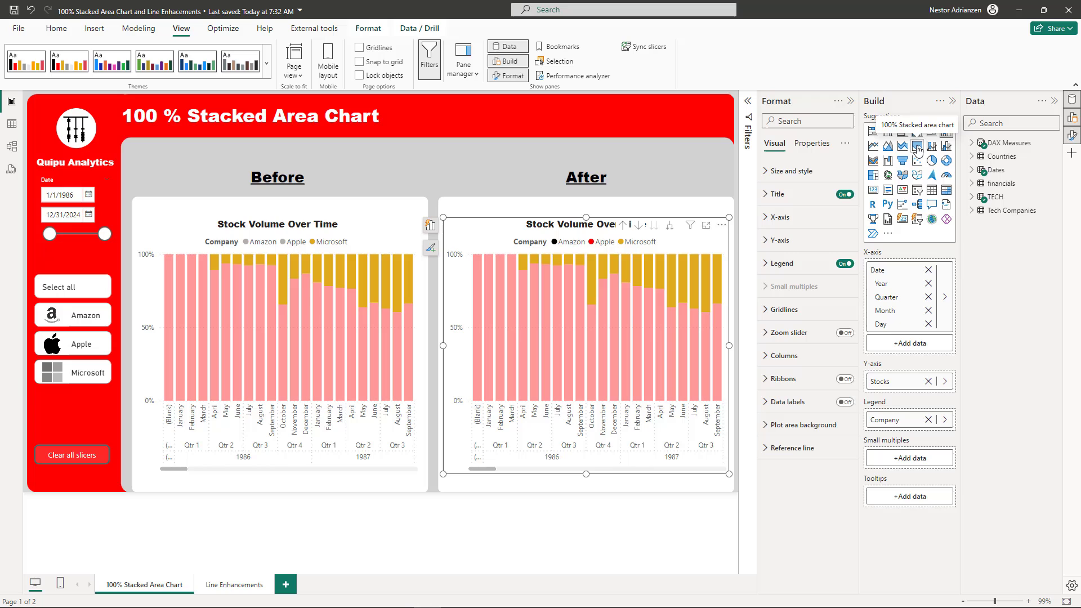
pyautogui.click(918, 147)
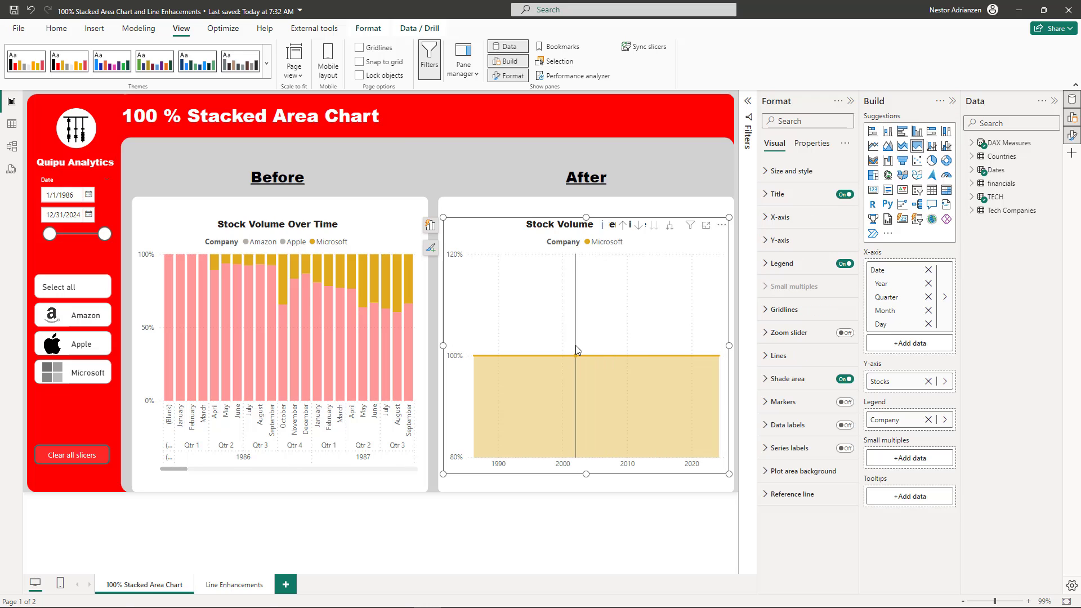
pyautogui.moveTo(635, 297)
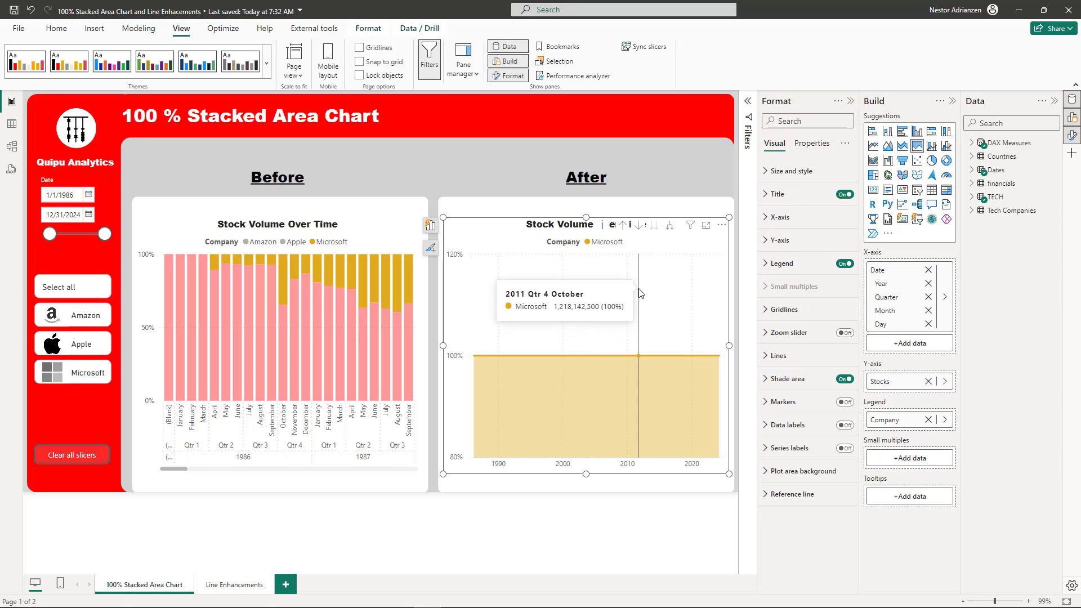
# Clear the Microsoft cross-highlight so Amazon, Apple and Microsoft all stack in the After chart.
pyautogui.click(374, 287)
pyautogui.click(374, 286)
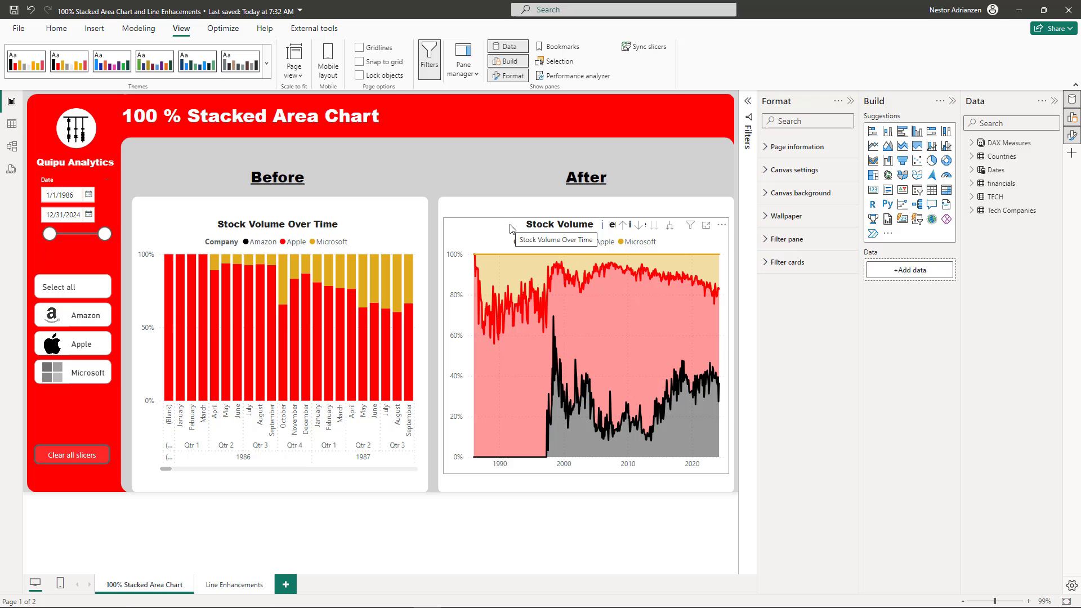
pyautogui.click(186, 237)
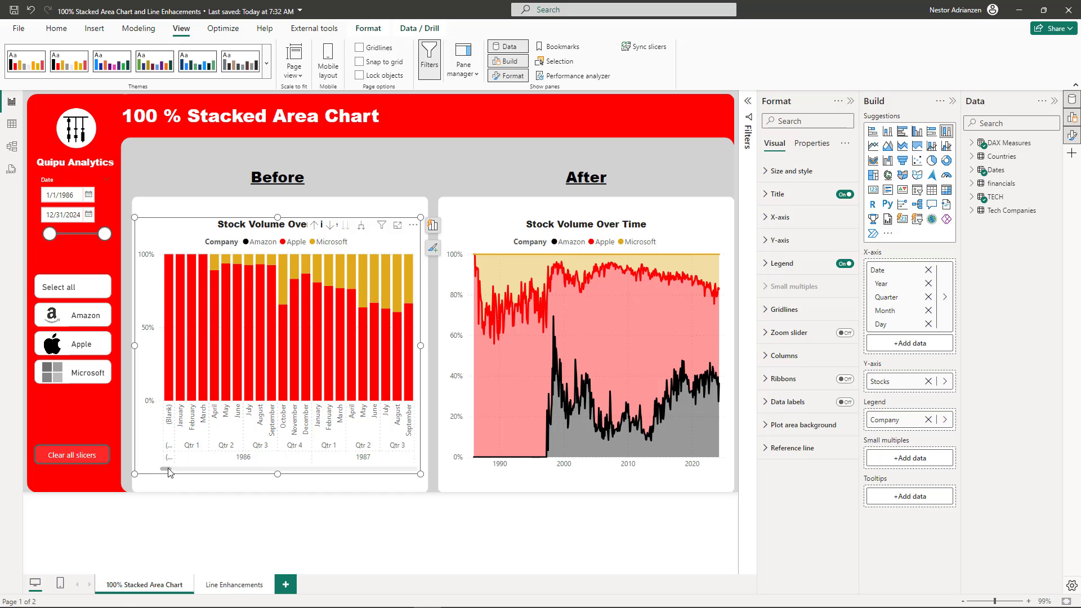
pyautogui.moveTo(168, 472); pyautogui.dragTo(401, 471)
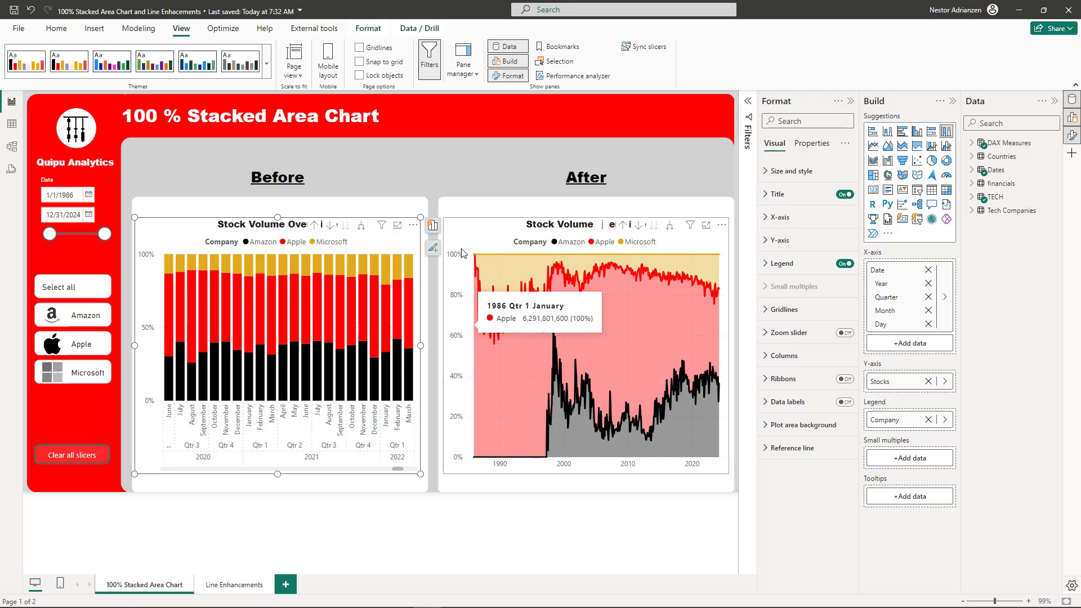
pyautogui.click(481, 235)
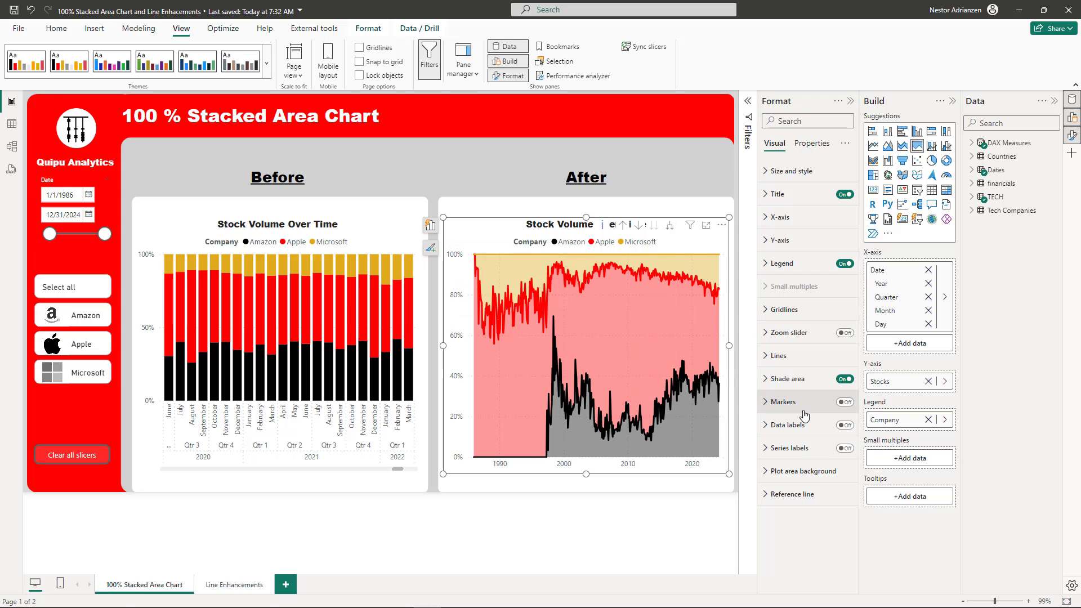
# Target the Amazon line and try Dotted and Dashed styles, keeping it Solid.
pyautogui.click(785, 378)
pyautogui.click(785, 378)
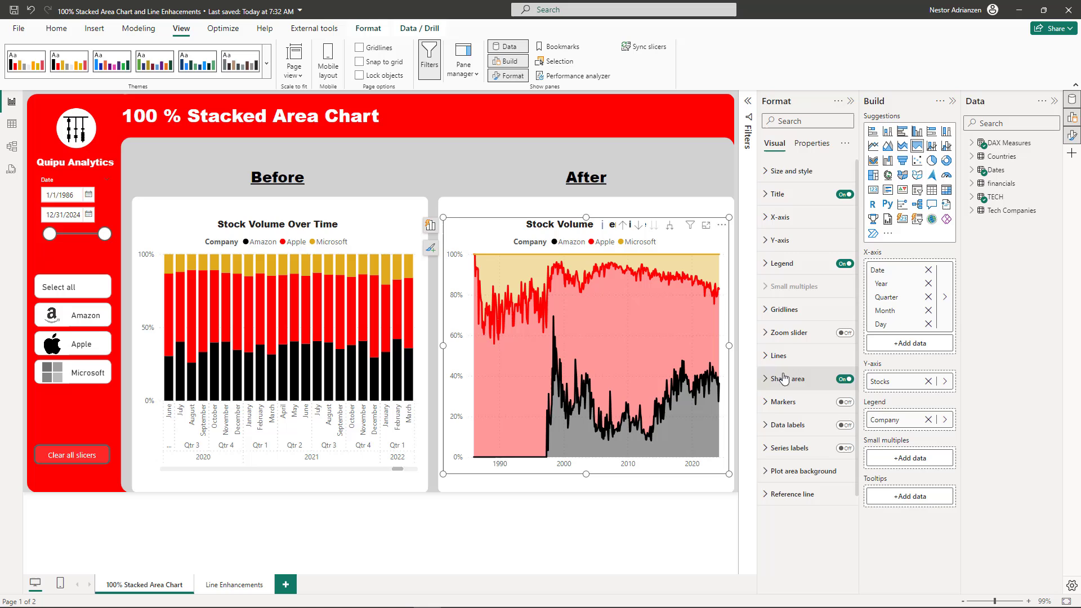
pyautogui.click(780, 355)
pyautogui.click(826, 417)
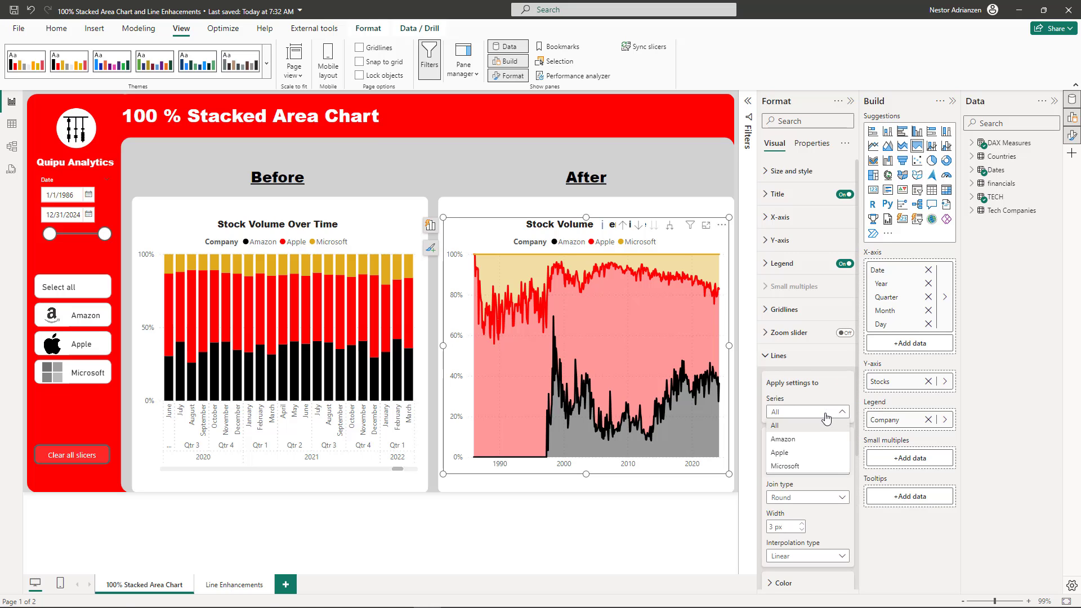
pyautogui.click(807, 439)
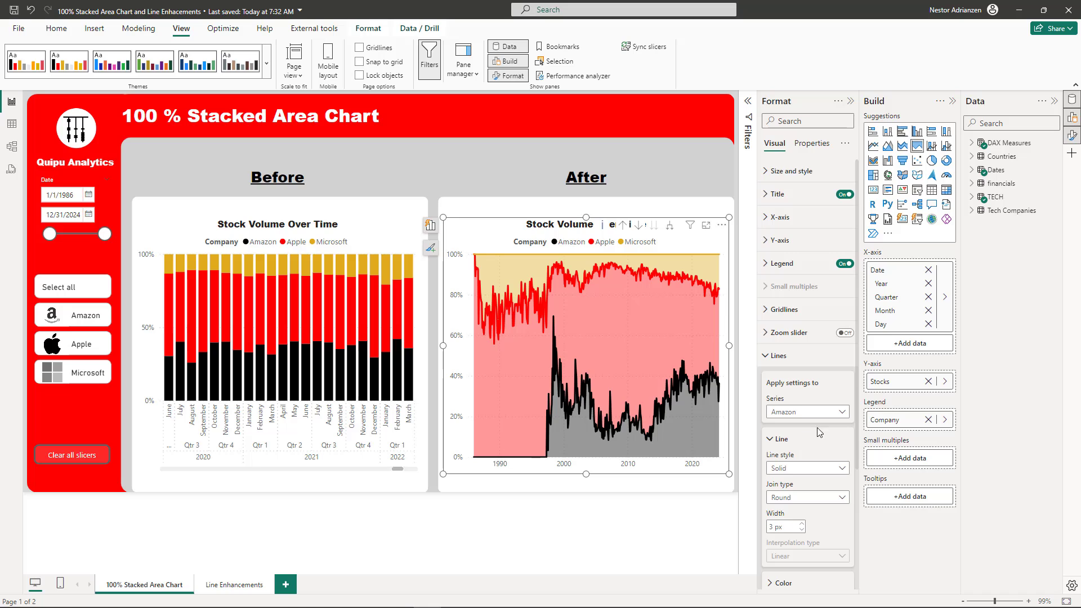
pyautogui.click(833, 412)
pyautogui.click(834, 416)
pyautogui.click(802, 471)
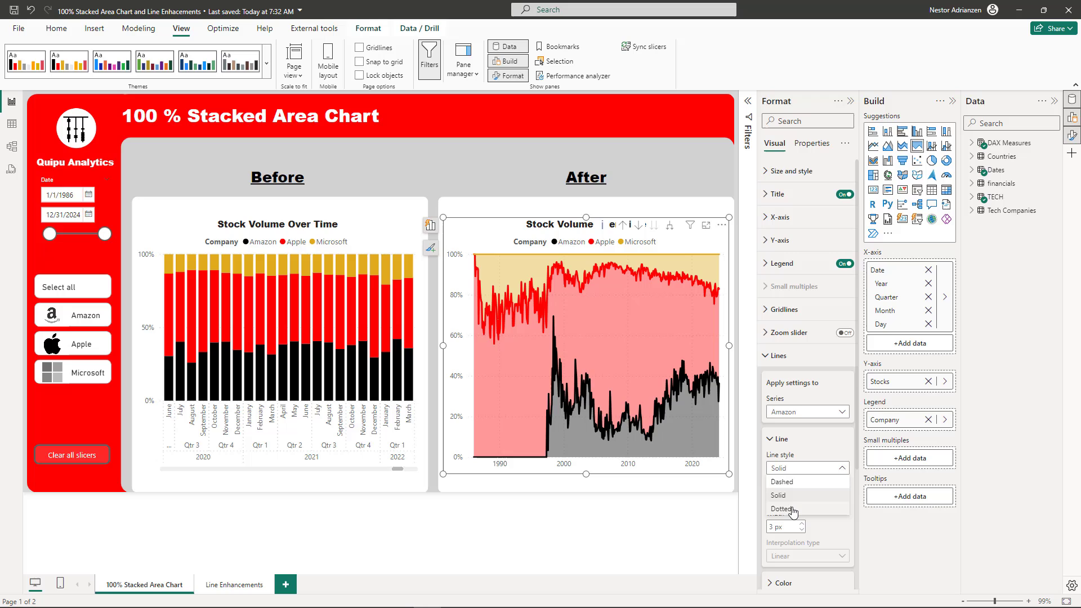
pyautogui.click(793, 509)
pyautogui.click(796, 469)
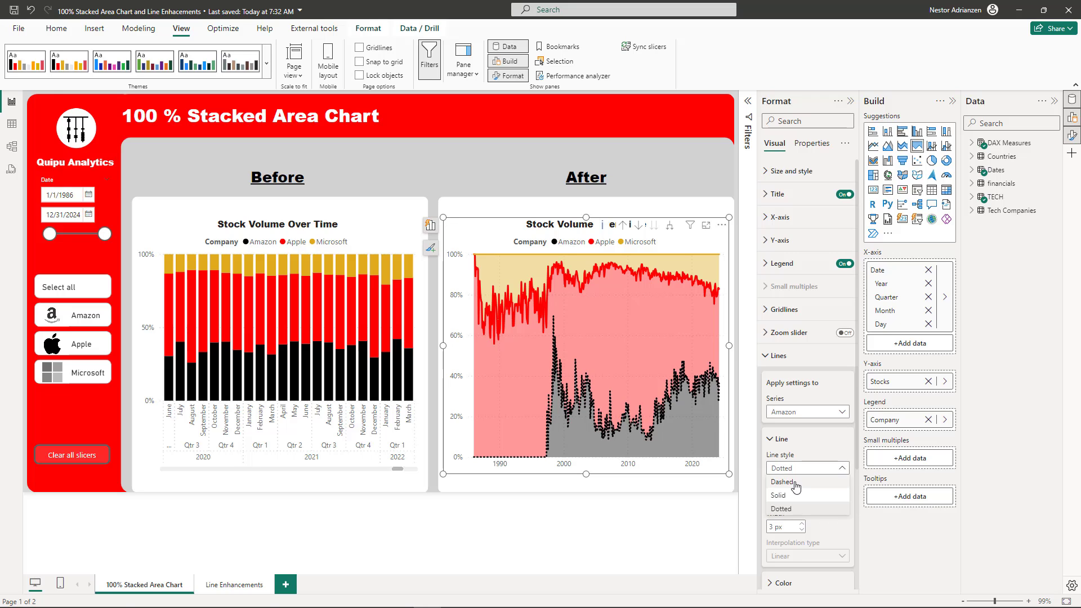
pyautogui.click(794, 483)
pyautogui.click(804, 472)
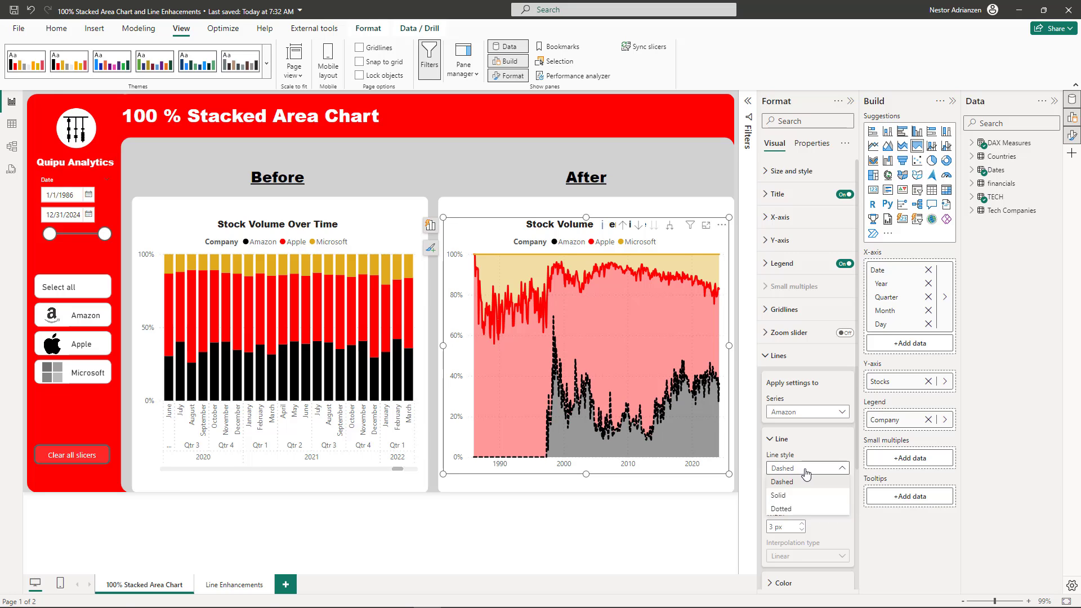
pyautogui.click(795, 496)
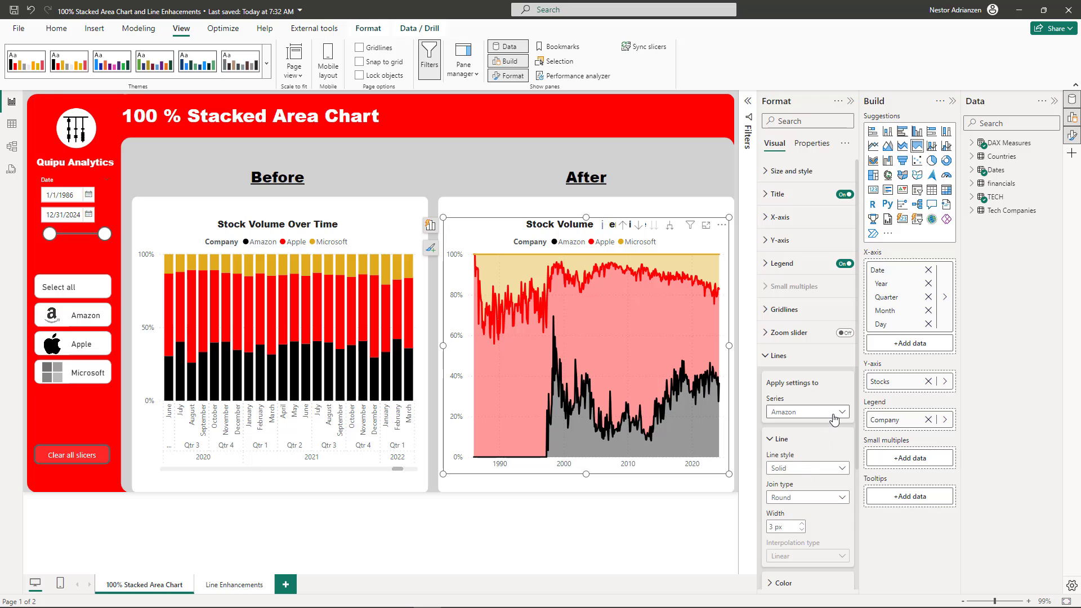
# Cycle the Amazon line's join type through Miter, Round and Bevel.
pyautogui.scroll(-1, 813, 426)
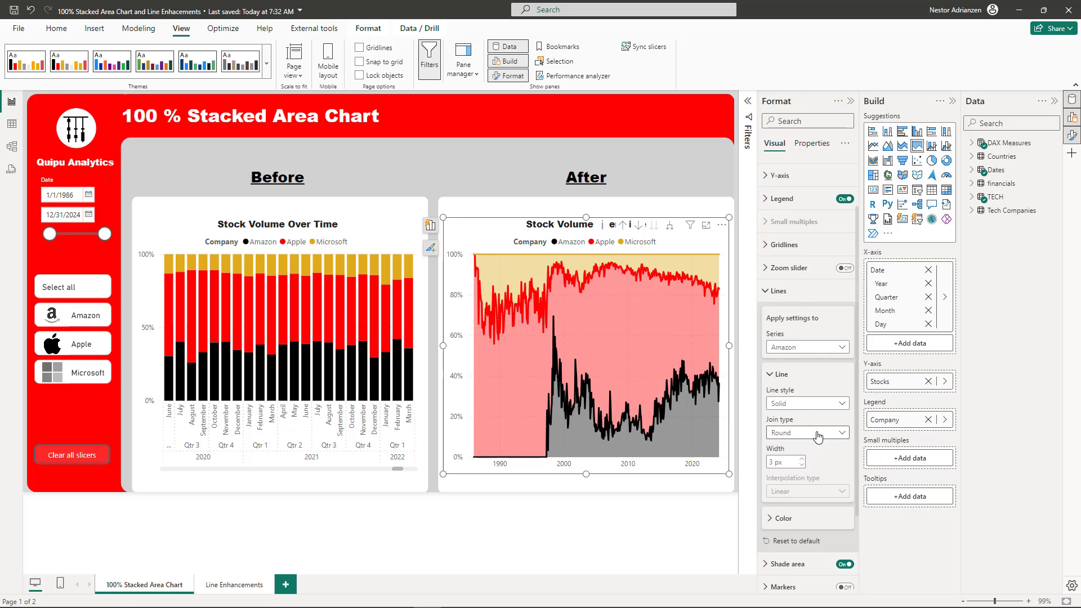
pyautogui.click(816, 434)
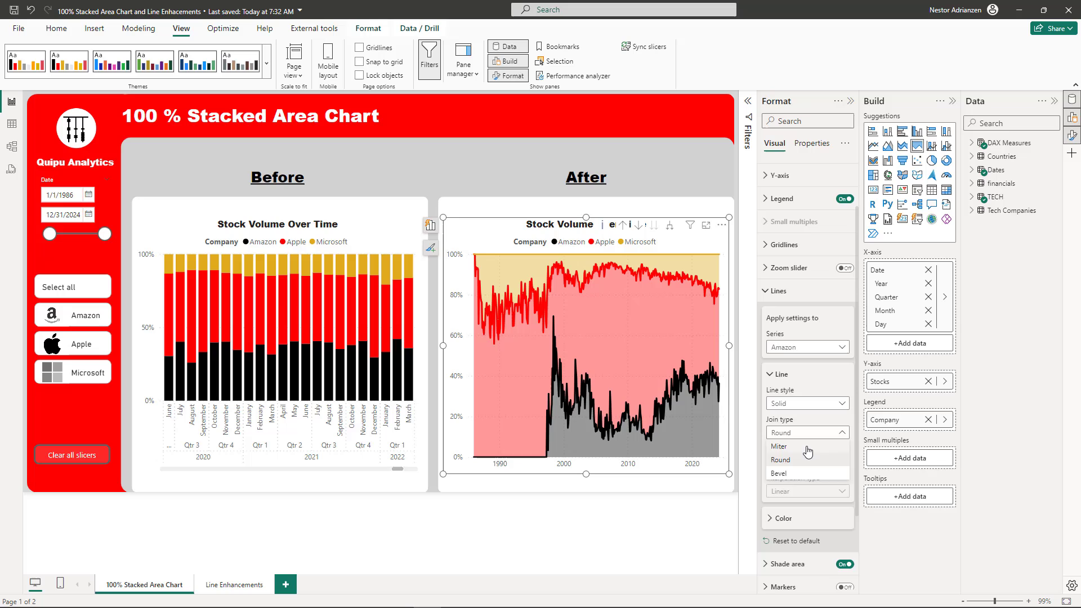
pyautogui.click(808, 448)
pyautogui.click(818, 434)
pyautogui.click(802, 465)
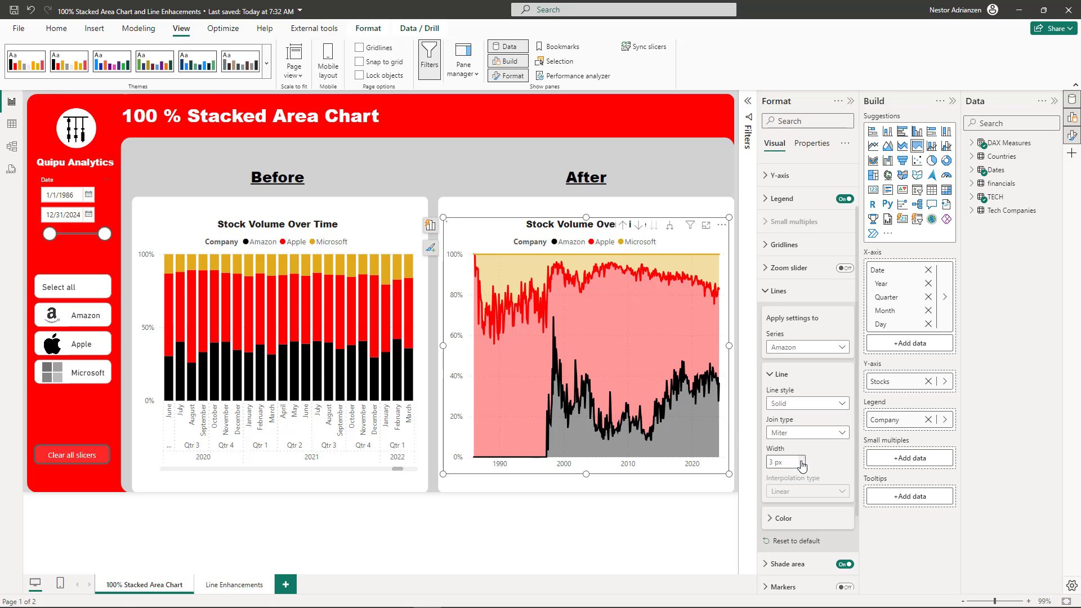
pyautogui.click(823, 437)
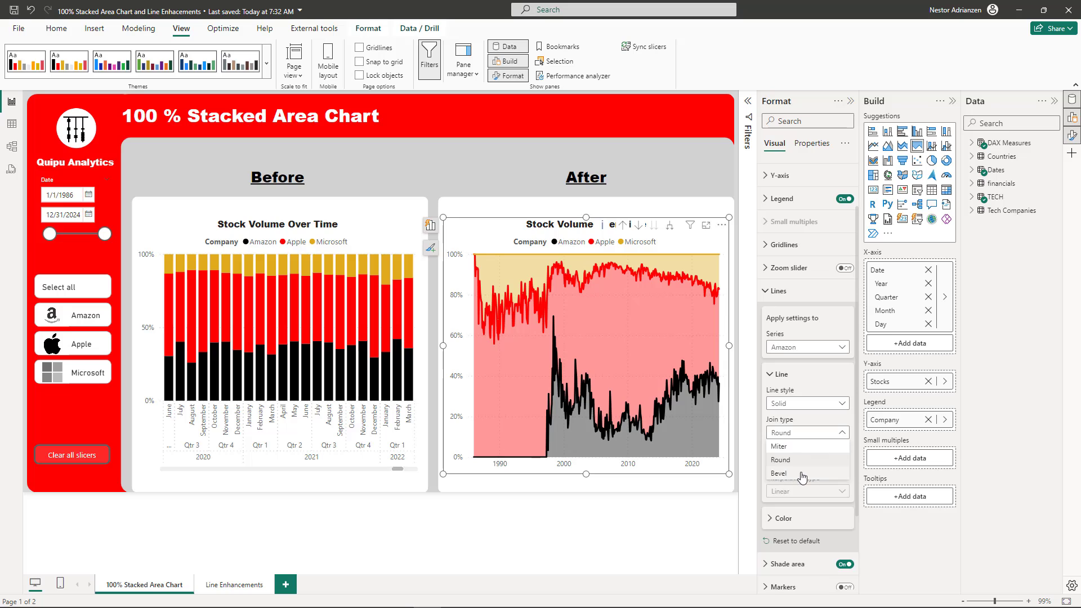
pyautogui.press('Escape')
pyautogui.press('Return')
# Give the Amazon line a Round join, 3 px width and a grey colour.
pyautogui.click(797, 460)
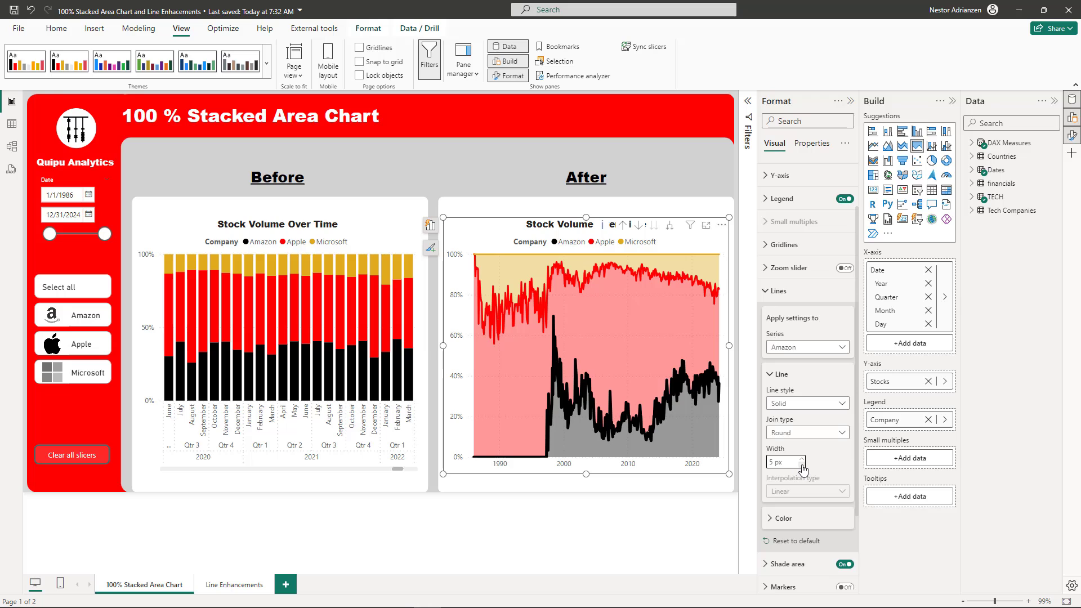
pyautogui.click(802, 467)
pyautogui.click(802, 466)
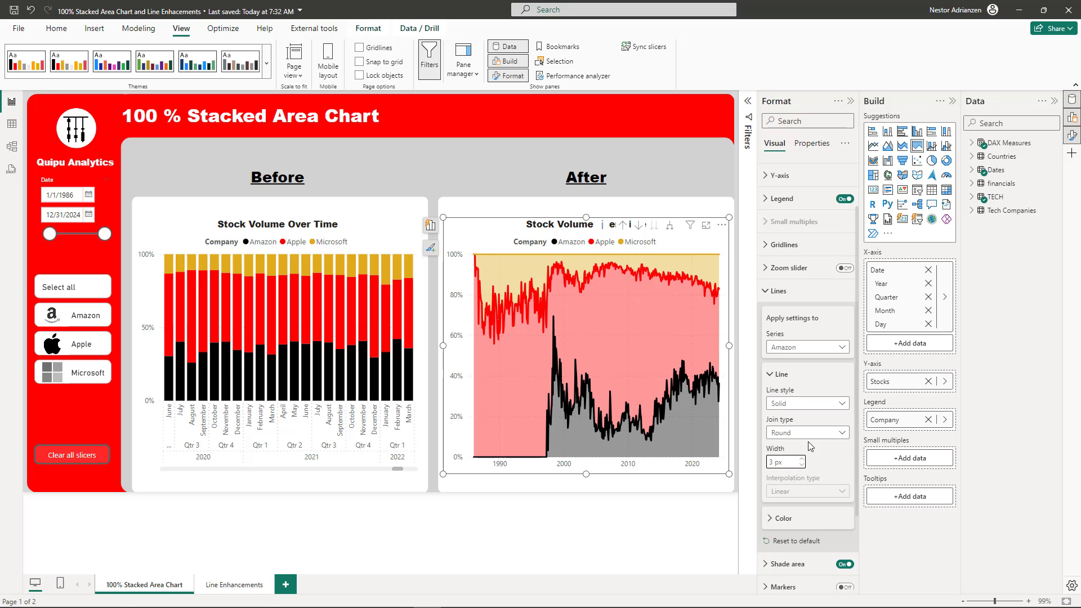
pyautogui.scroll(-2, 811, 446)
pyautogui.click(786, 418)
pyautogui.click(783, 380)
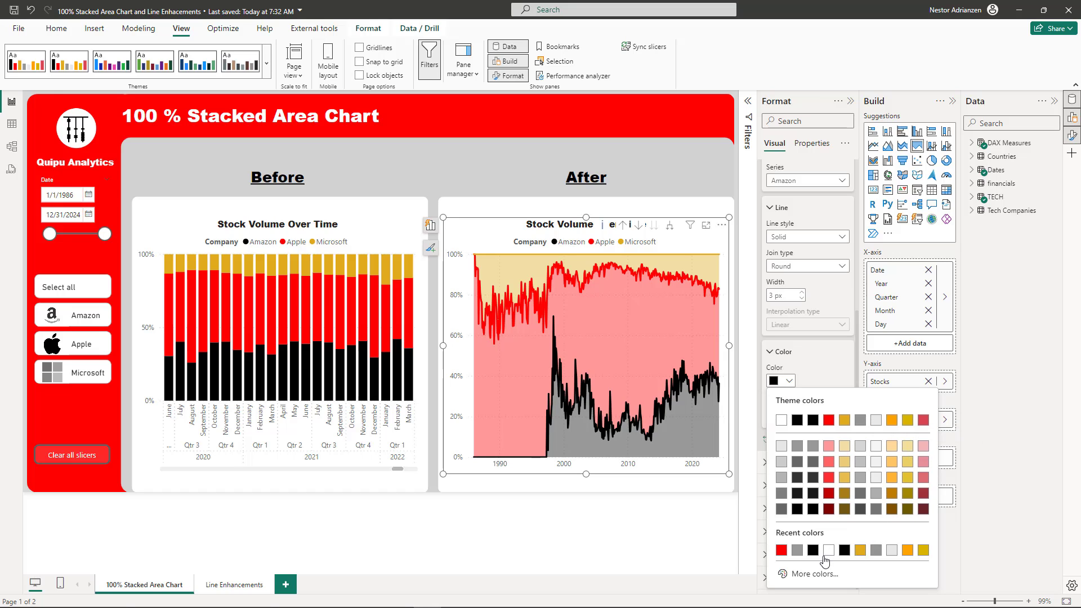
pyautogui.click(860, 498)
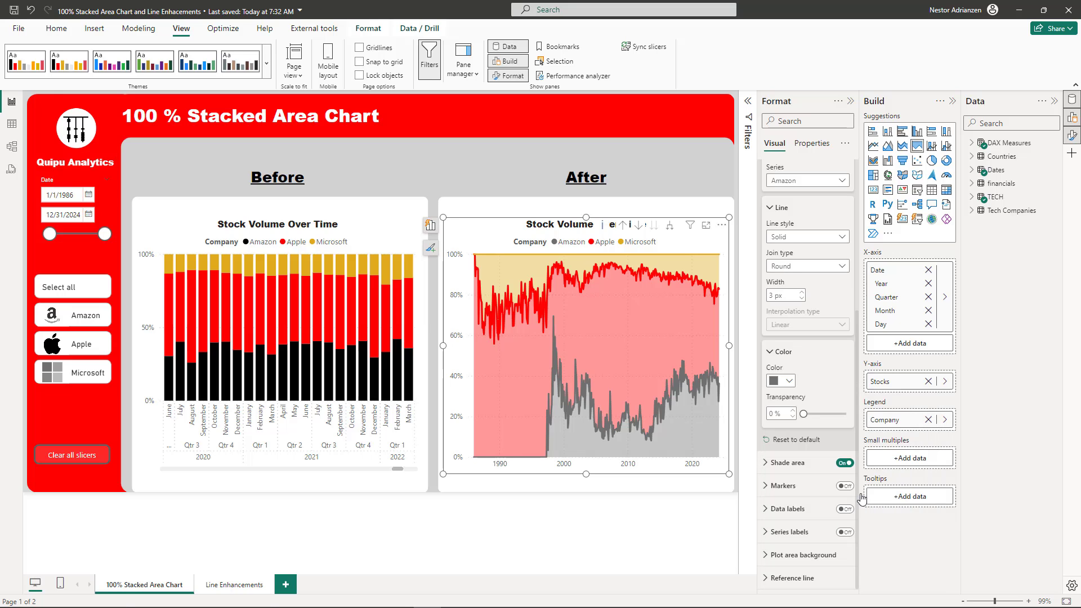
pyautogui.click(786, 381)
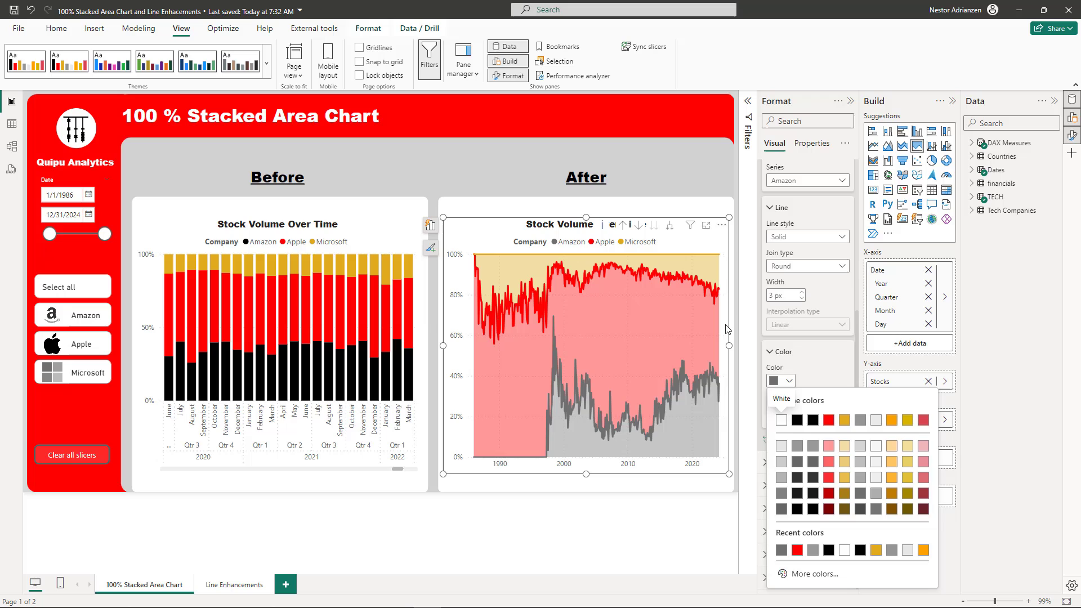
pyautogui.click(726, 329)
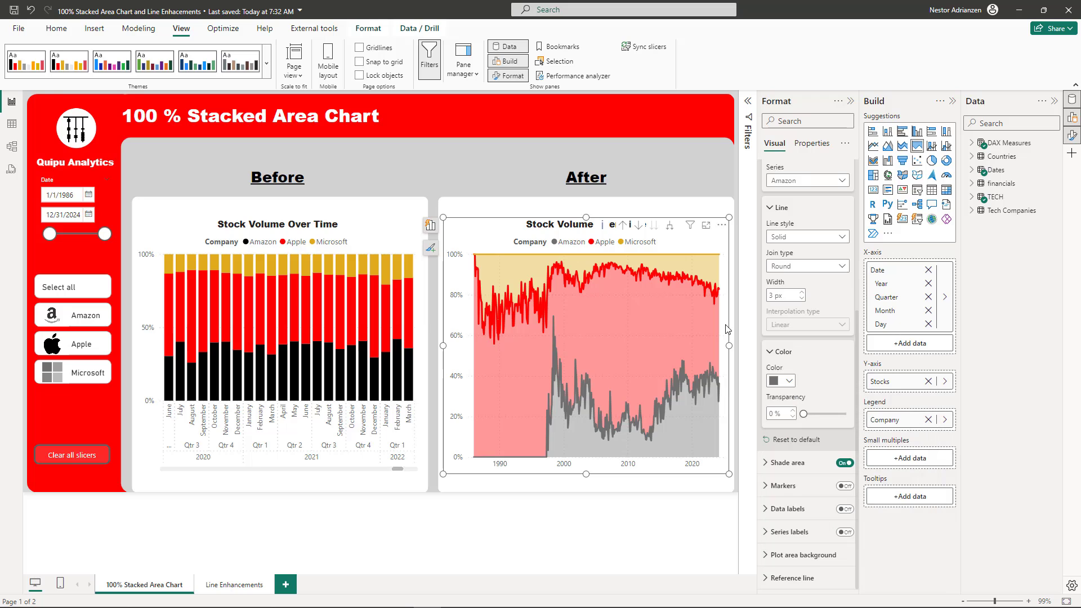
# Target Amazon in Shade area and raise its area transparency from 60 to 90%.
pyautogui.click(769, 209)
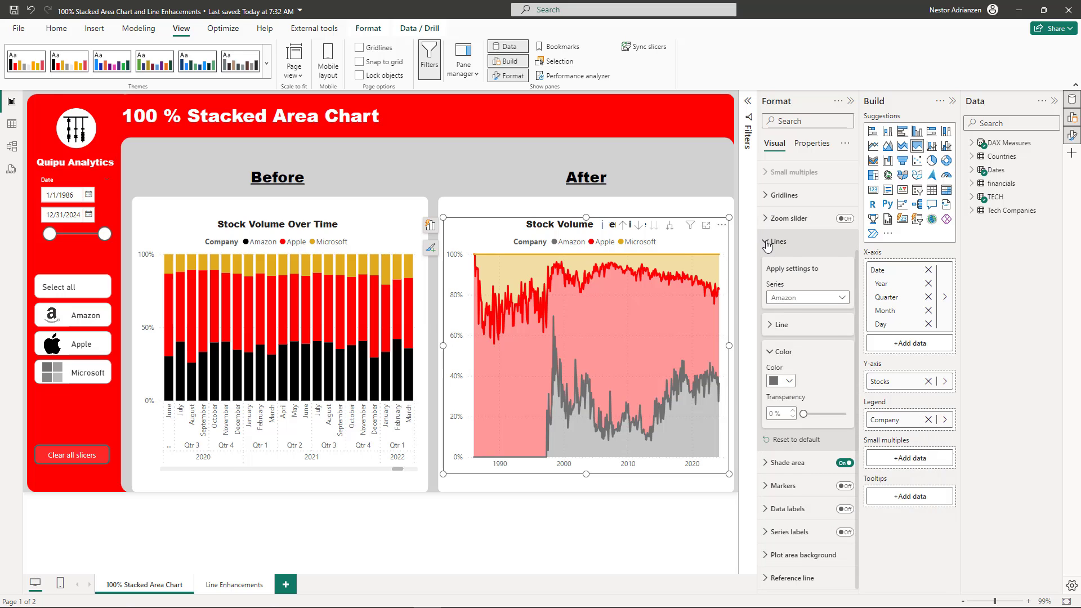
pyautogui.click(766, 243)
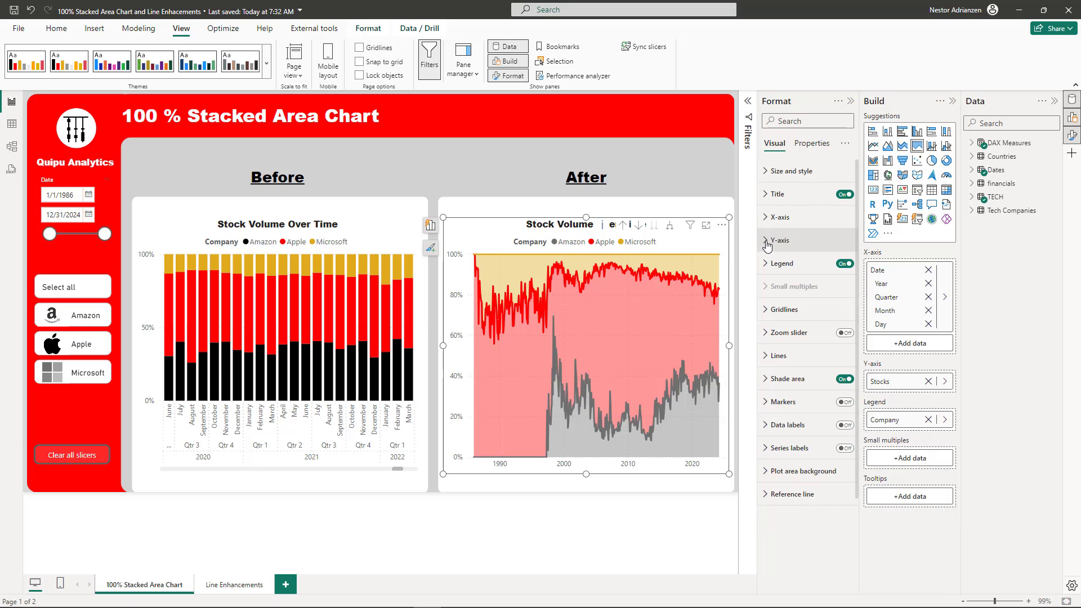
pyautogui.click(772, 384)
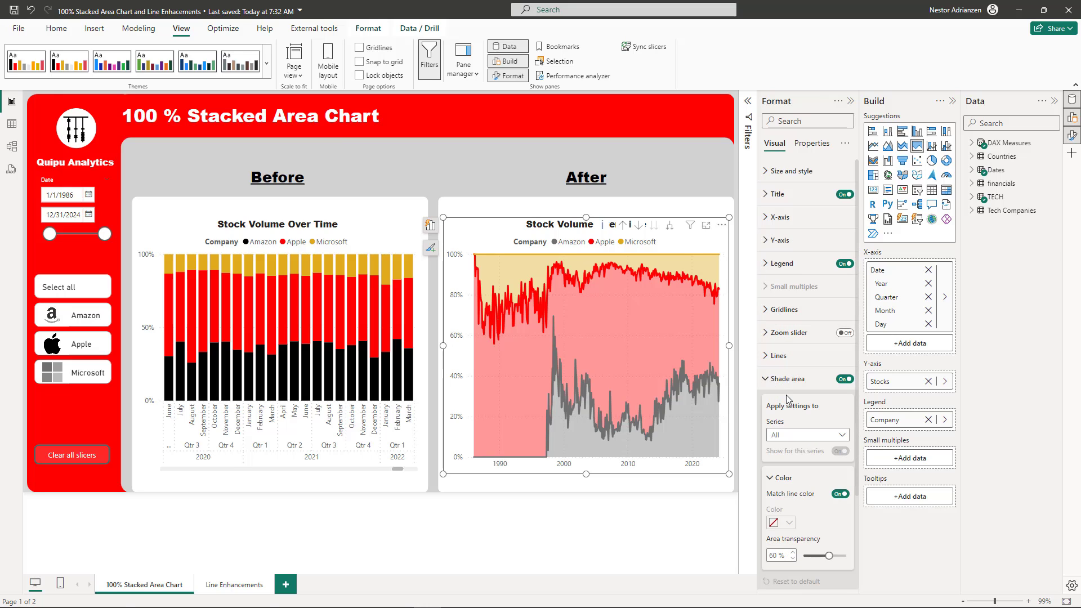
pyautogui.scroll(-1, 811, 377)
pyautogui.scroll(-1, 823, 377)
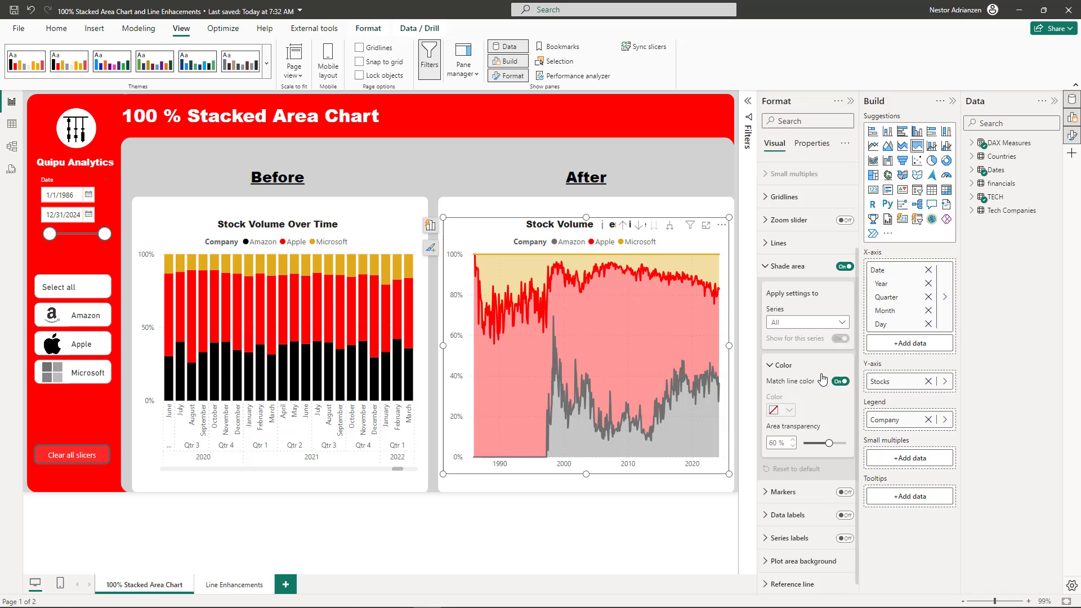
pyautogui.click(839, 317)
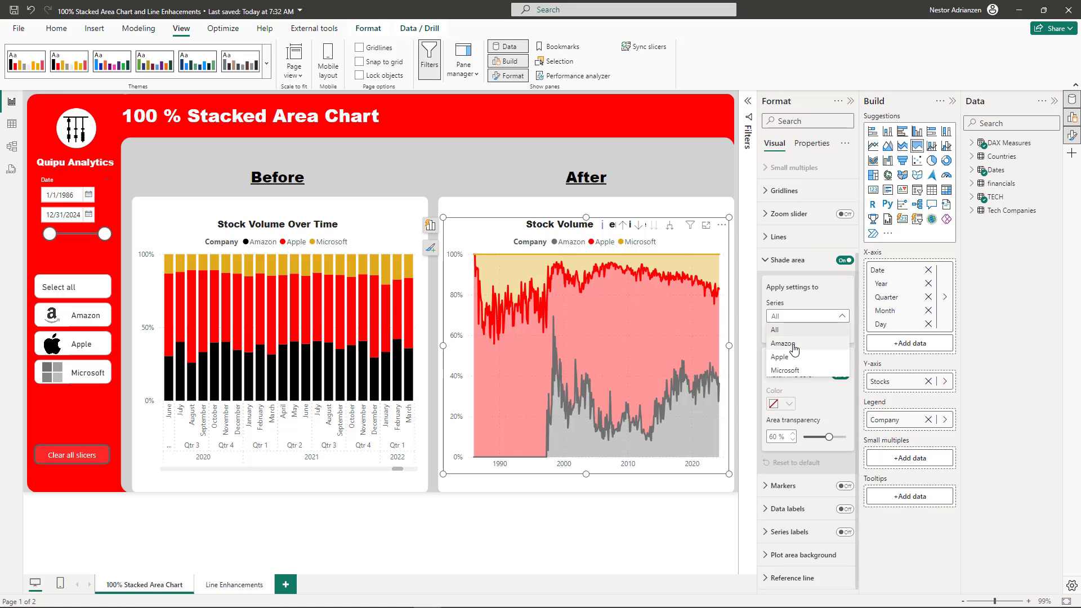
pyautogui.click(794, 340)
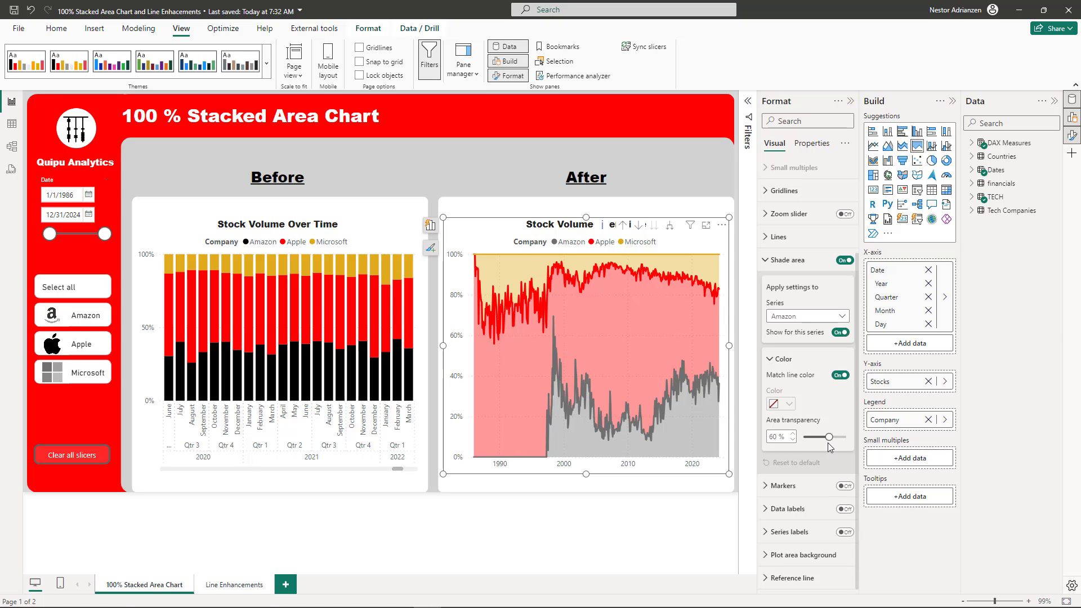
pyautogui.doubleClick(775, 436)
pyautogui.write('90')
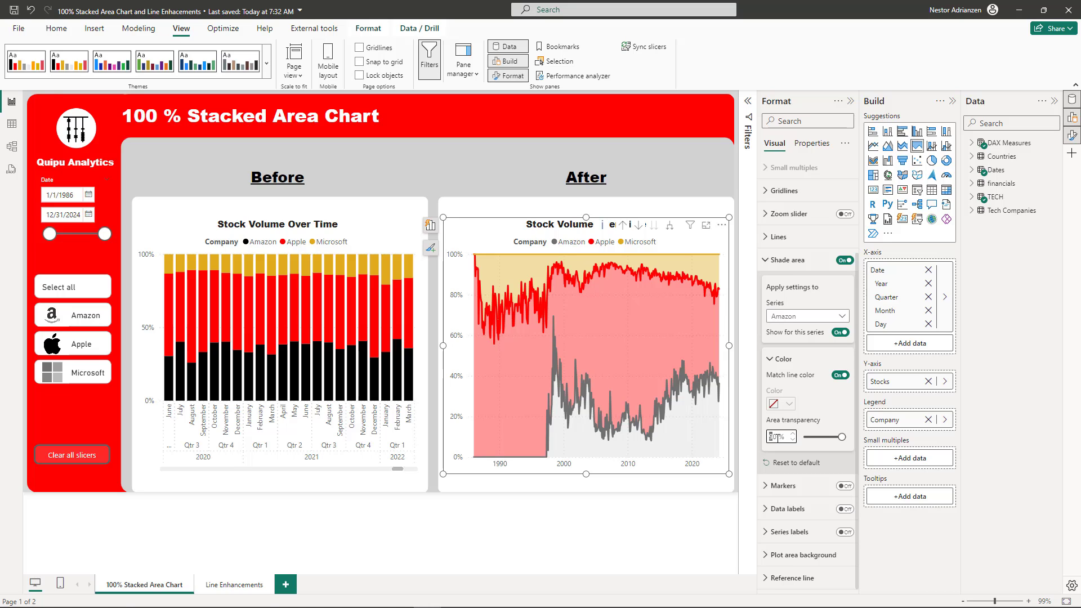
pyautogui.write('7')
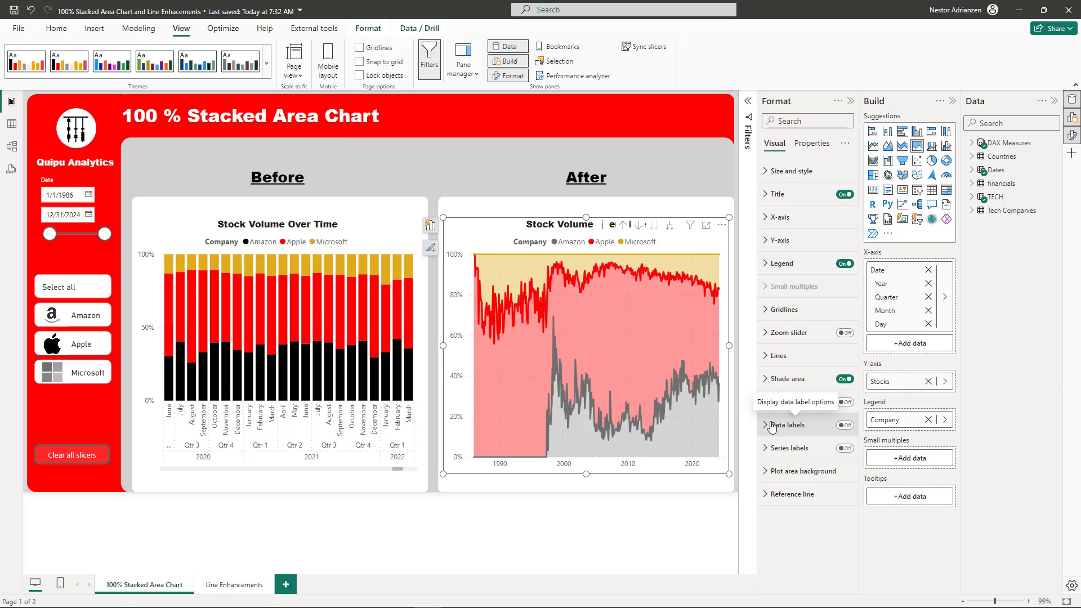
# Turn on percentage data labels, testing and leaving Markers and Series labels off.
pyautogui.click(845, 402)
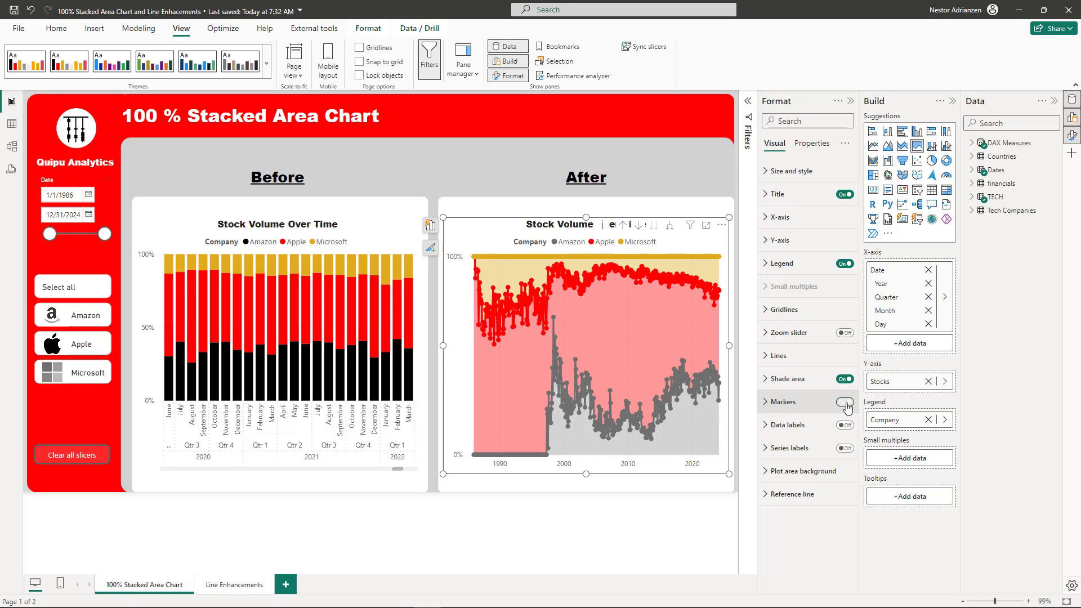
pyautogui.click(847, 403)
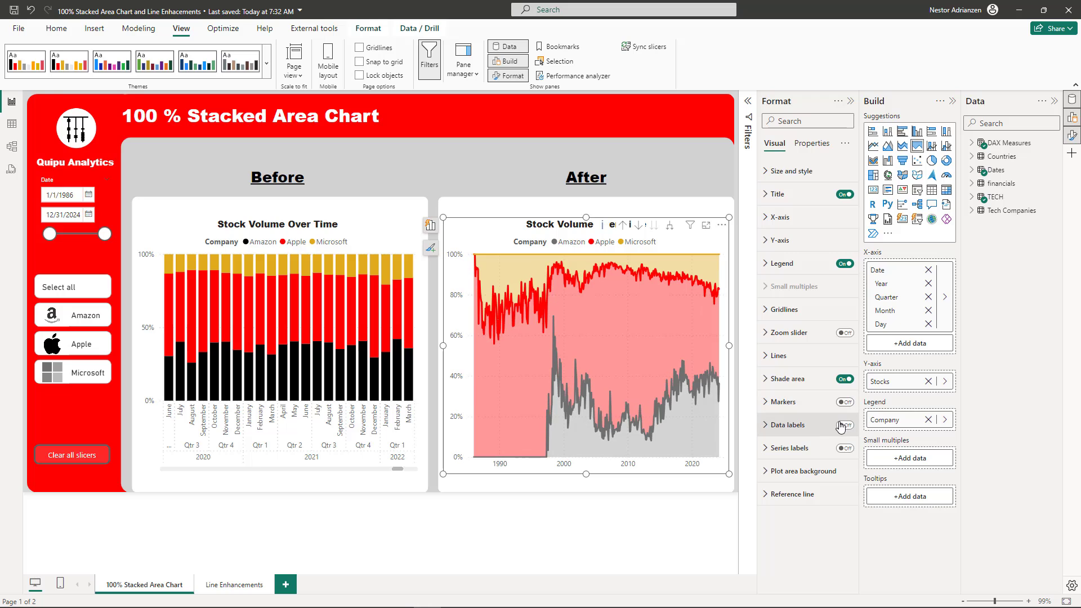
pyautogui.click(845, 426)
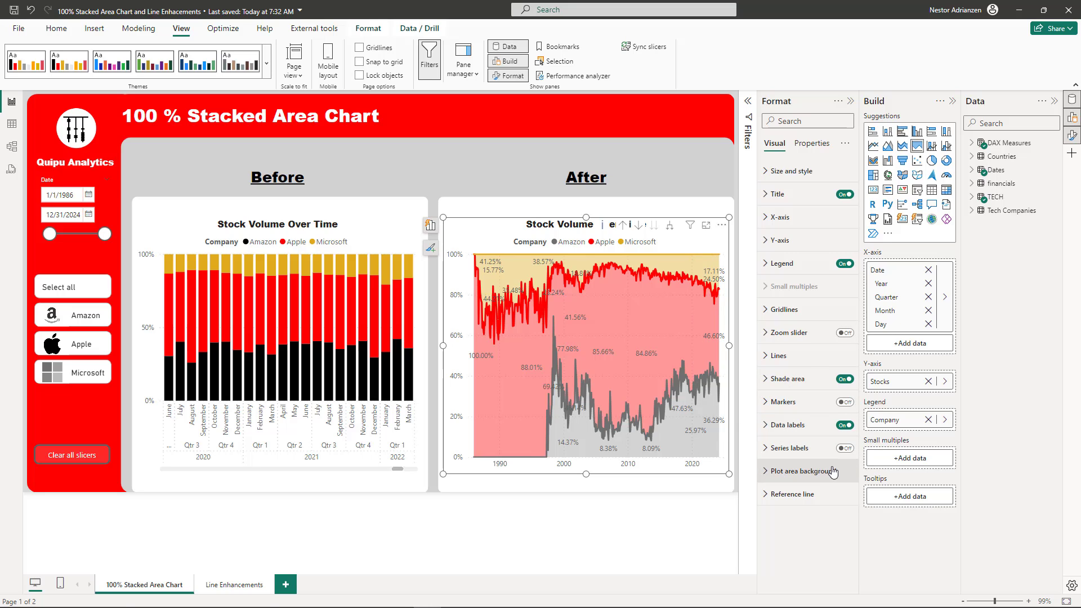
pyautogui.click(845, 449)
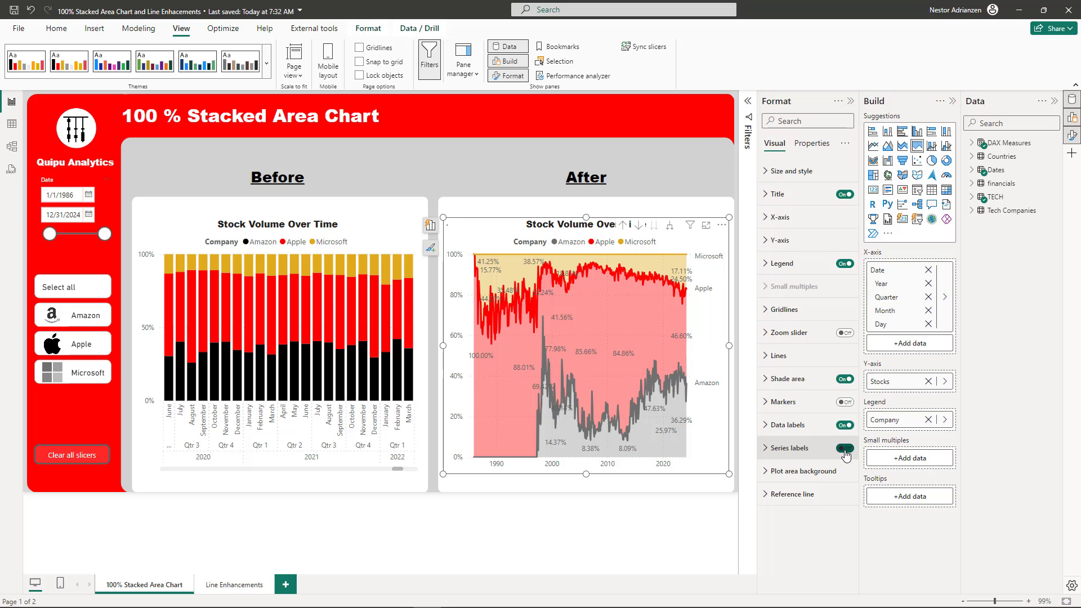
pyautogui.click(844, 449)
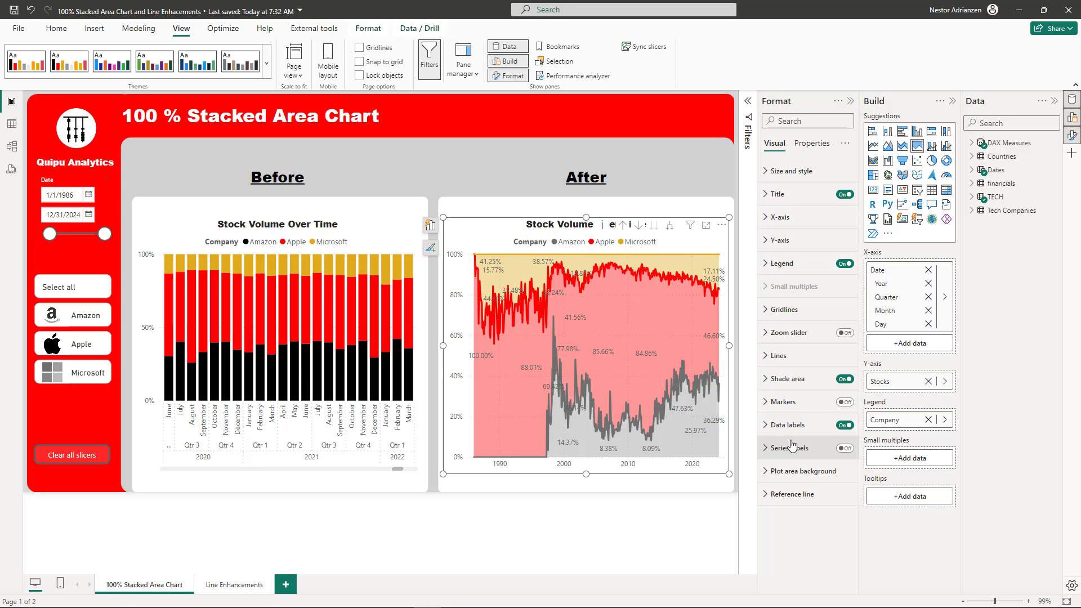
pyautogui.moveTo(664, 344)
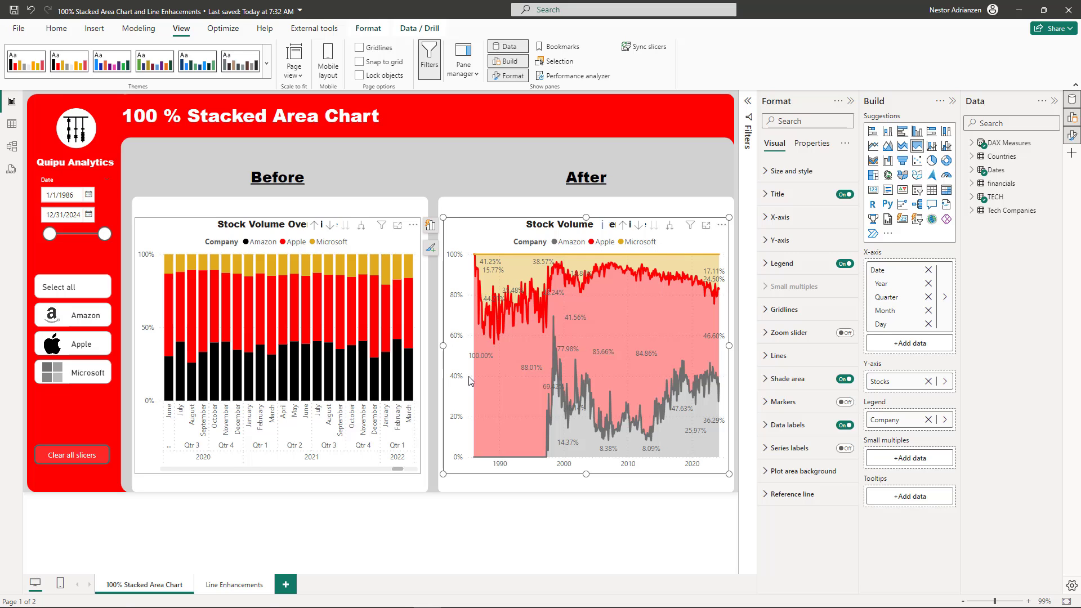
# Duplicate the Profits Over Time line chart into the After card.
pyautogui.moveTo(655, 326)
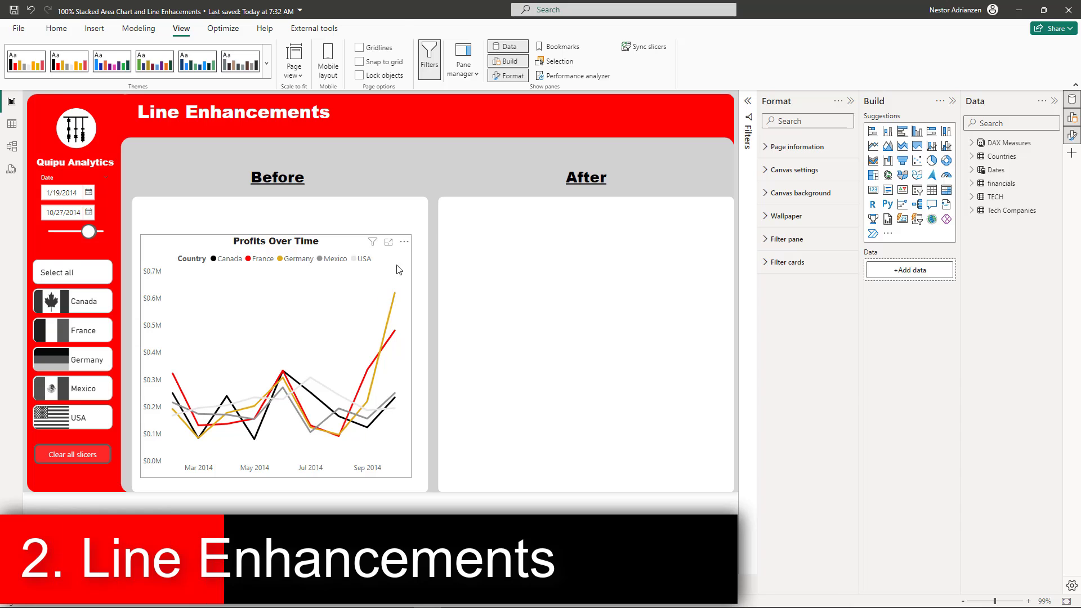
pyautogui.click(395, 299)
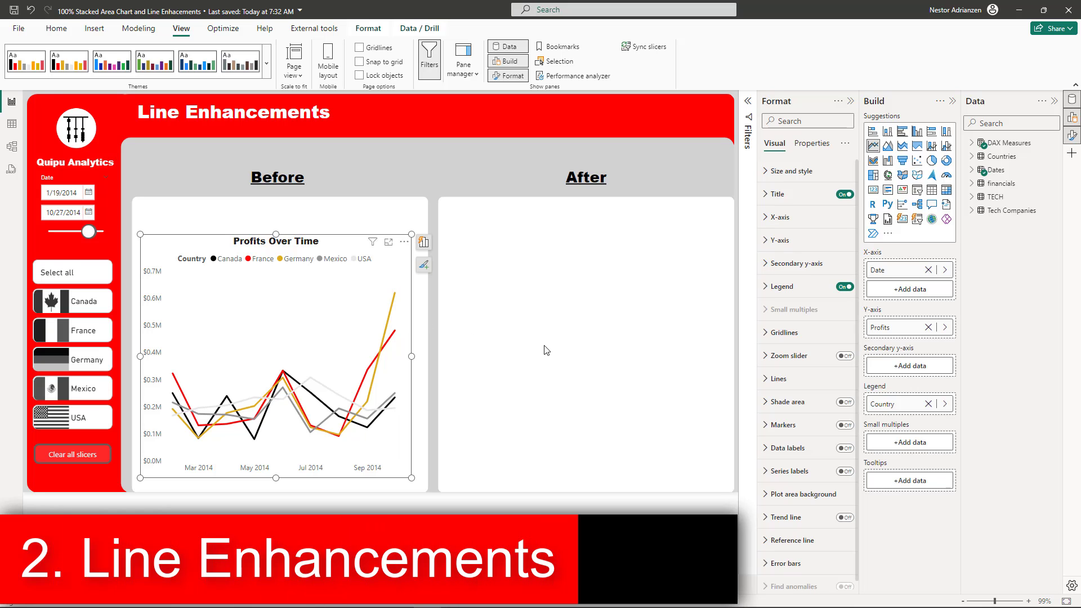
pyautogui.hotkey('ctrl', 'c')
pyautogui.hotkey('ctrl', 'v')
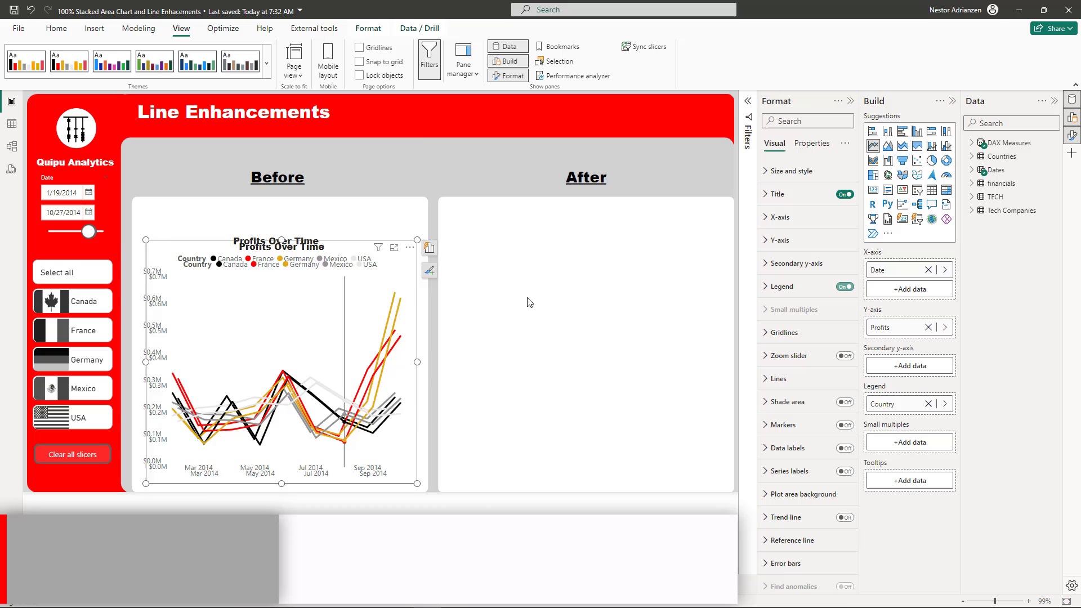
pyautogui.moveTo(409, 320); pyautogui.dragTo(657, 291)
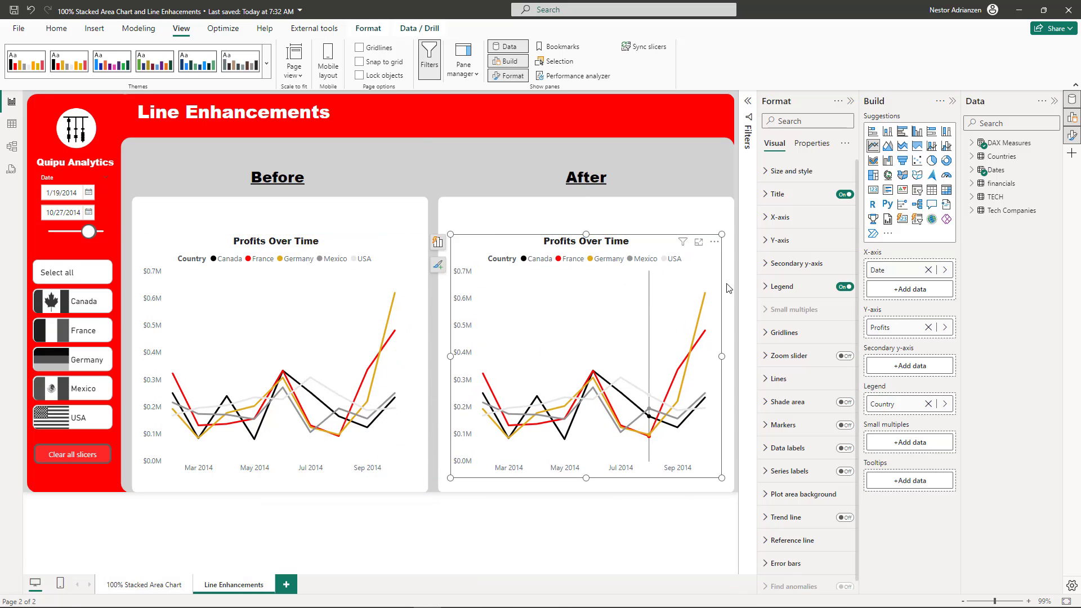
# Colour the Canada line black in the After chart's Lines settings.
pyautogui.click(780, 378)
pyautogui.scroll(-2, 789, 342)
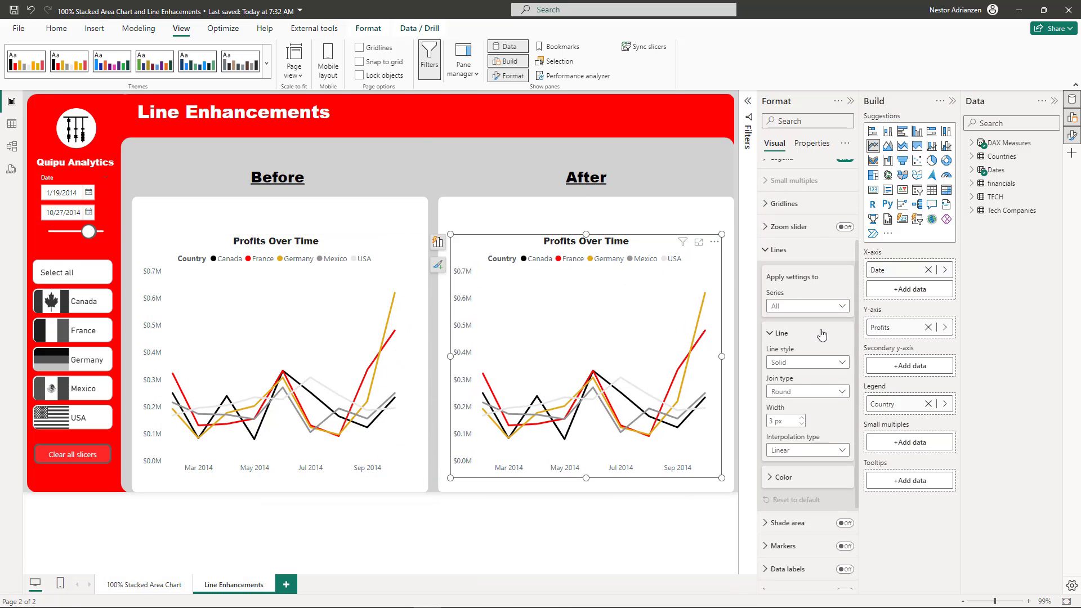
pyautogui.click(831, 308)
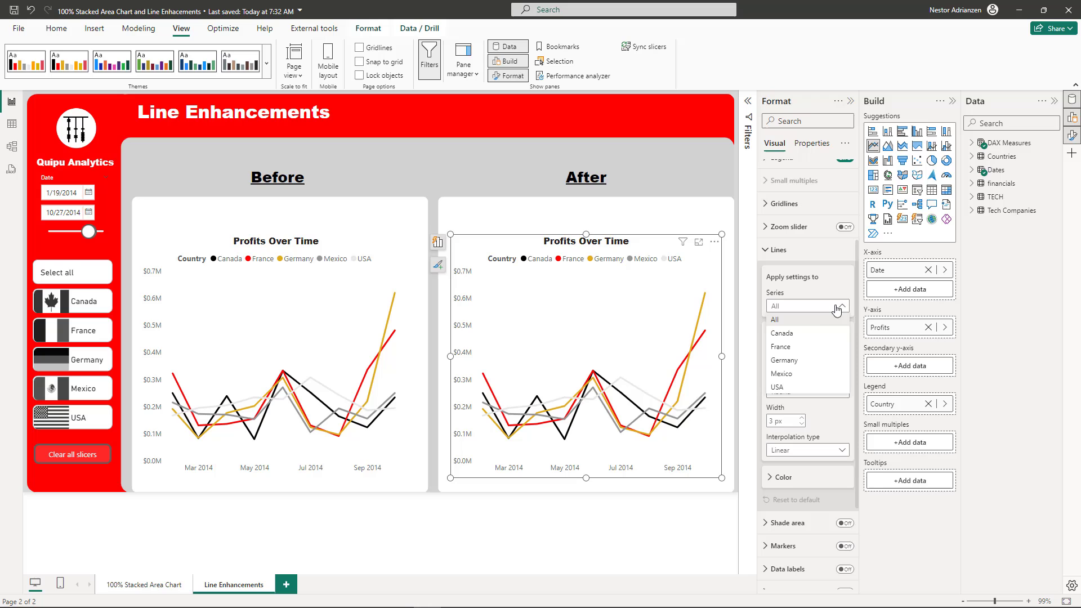
pyautogui.click(794, 334)
pyautogui.scroll(-1, 809, 366)
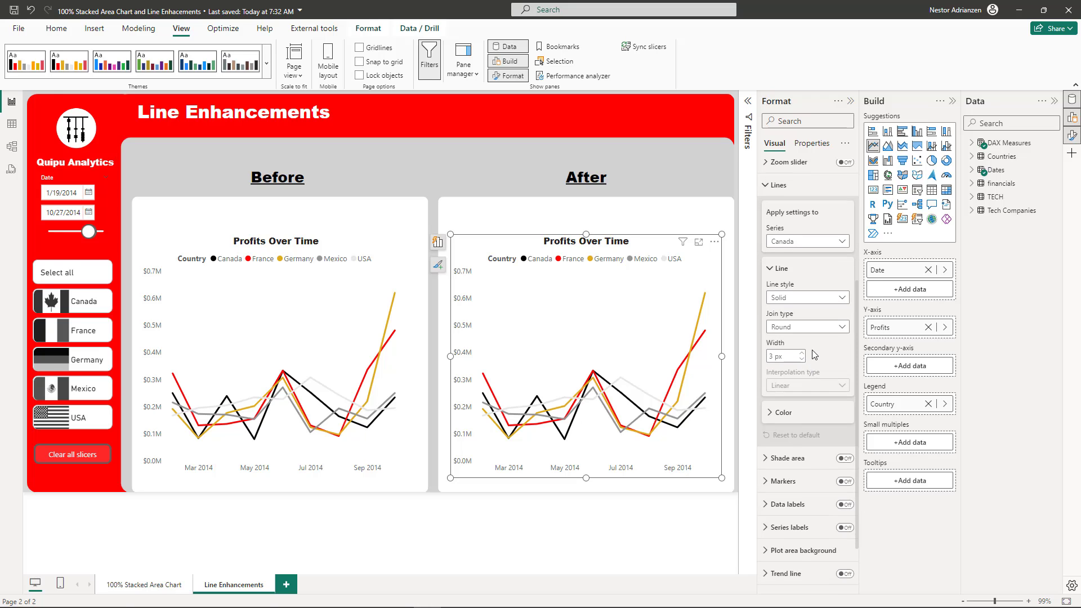
pyautogui.scroll(-1, 796, 383)
pyautogui.click(791, 351)
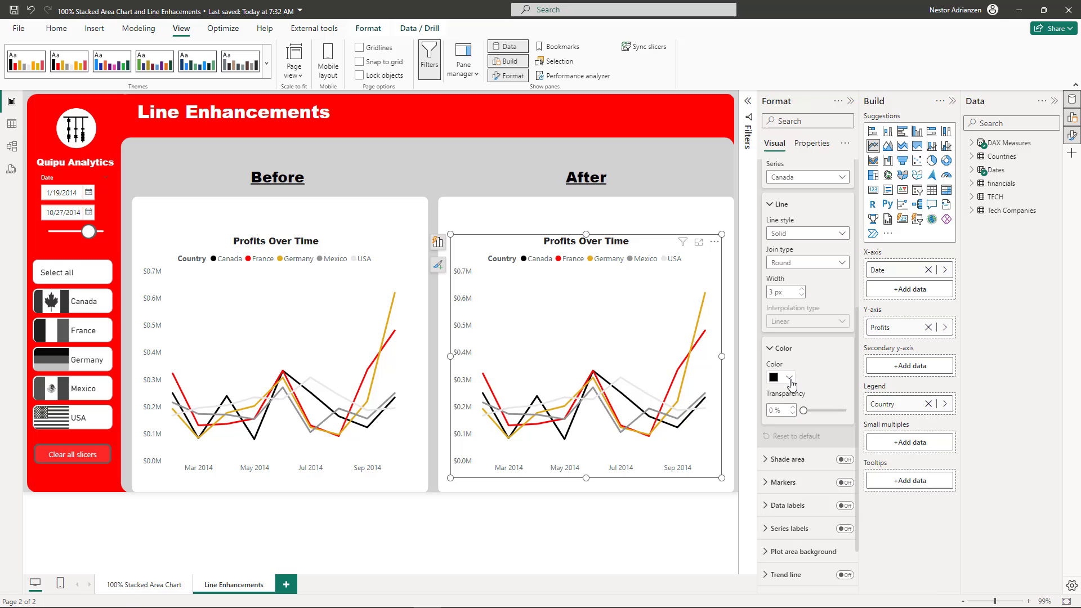
pyautogui.click(789, 378)
pyautogui.click(800, 421)
pyautogui.scroll(1, 806, 271)
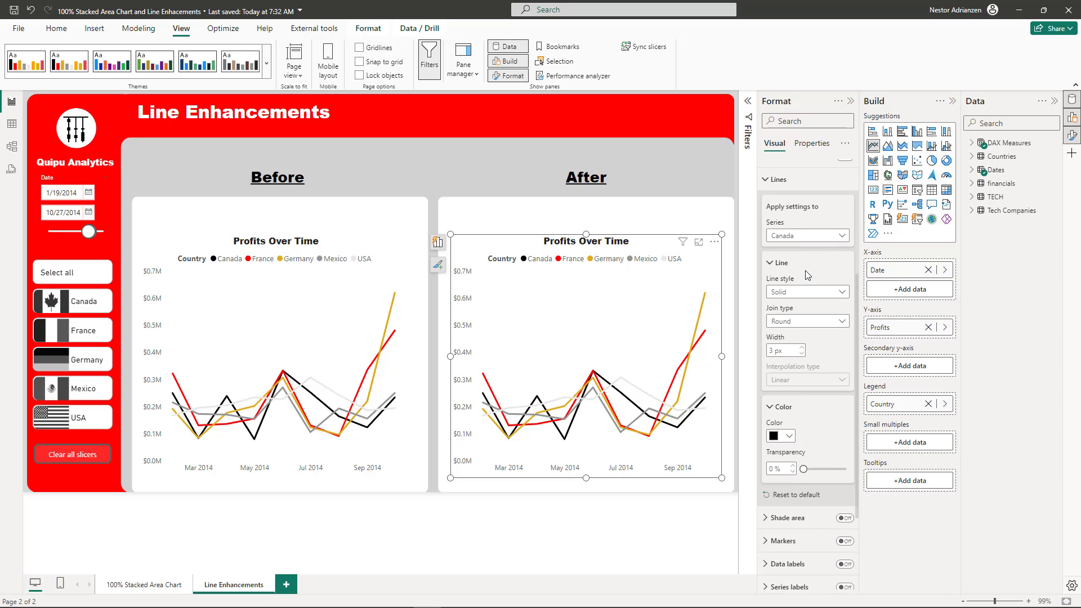
# Make the France and Germany lines black.
pyautogui.click(828, 241)
pyautogui.click(809, 294)
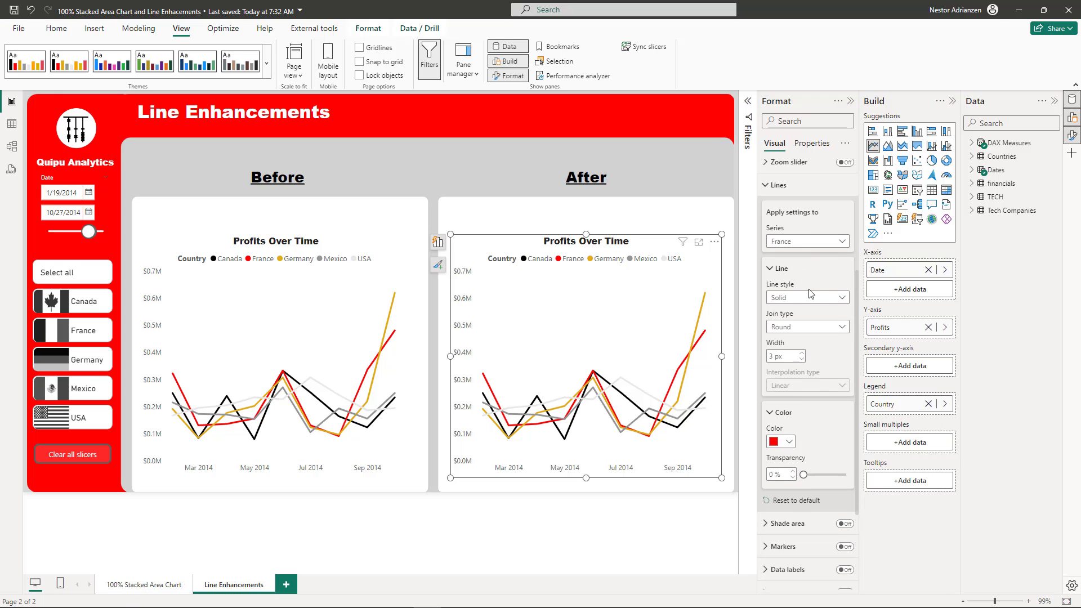
pyautogui.scroll(-2, 802, 326)
pyautogui.click(789, 312)
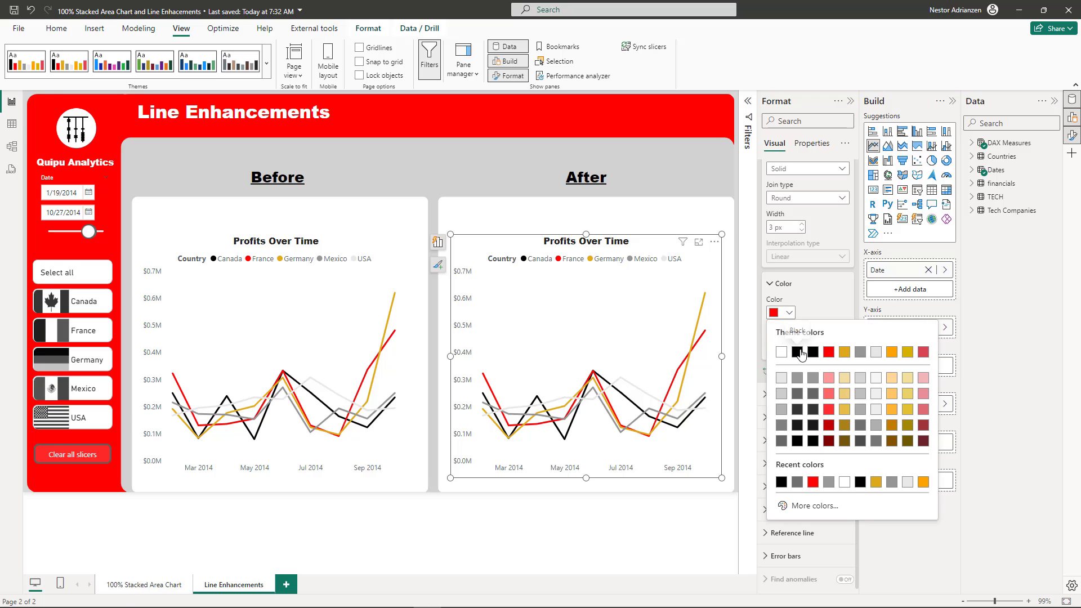
pyautogui.click(797, 352)
pyautogui.scroll(2, 814, 293)
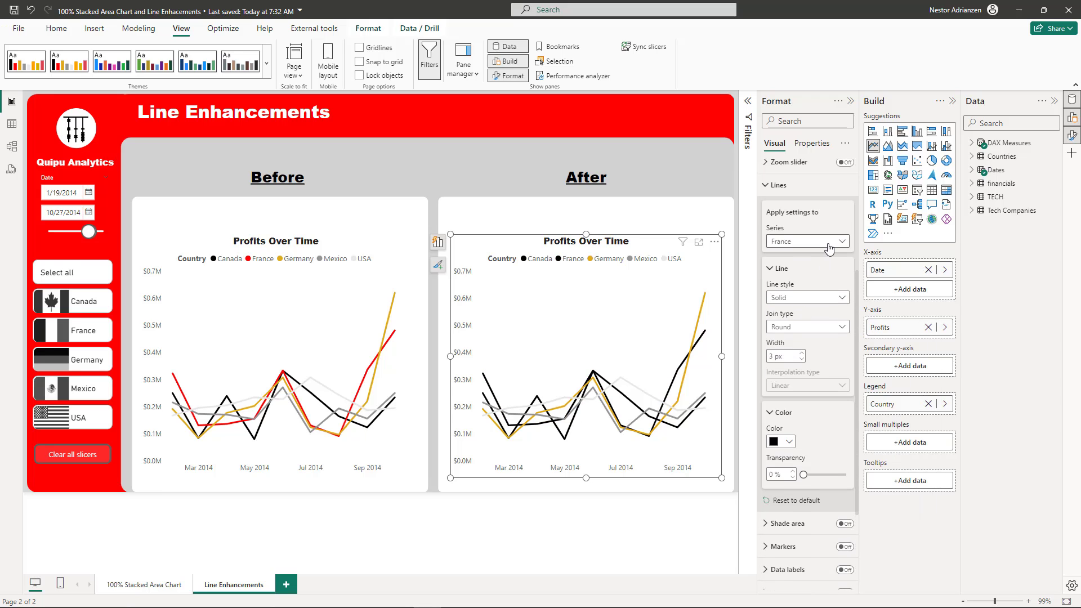
pyautogui.click(829, 242)
pyautogui.click(808, 296)
pyautogui.scroll(-2, 790, 307)
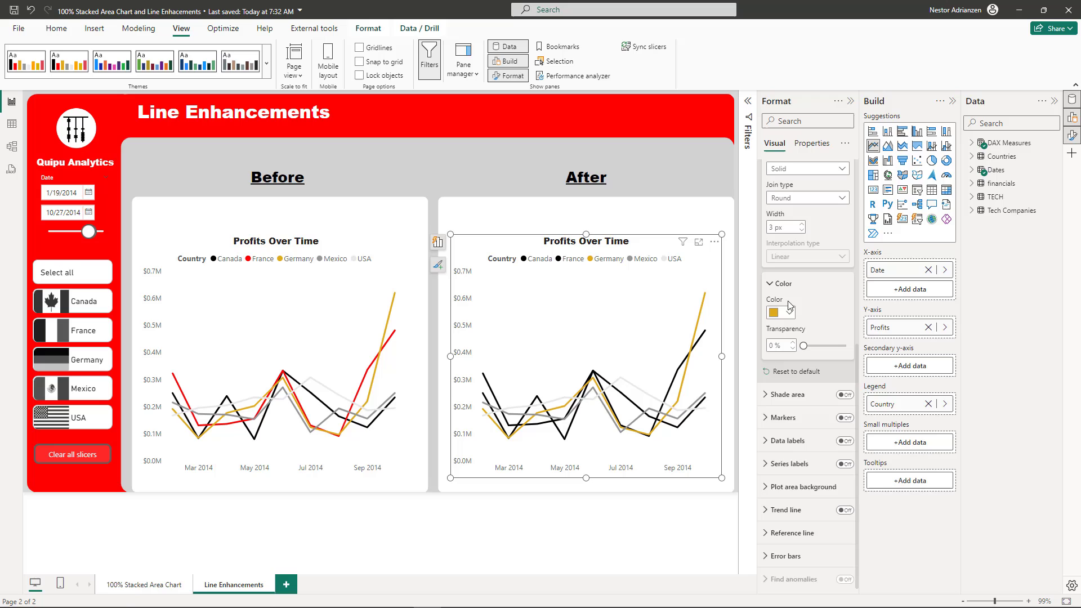
pyautogui.click(789, 310)
pyautogui.click(797, 352)
pyautogui.scroll(2, 802, 270)
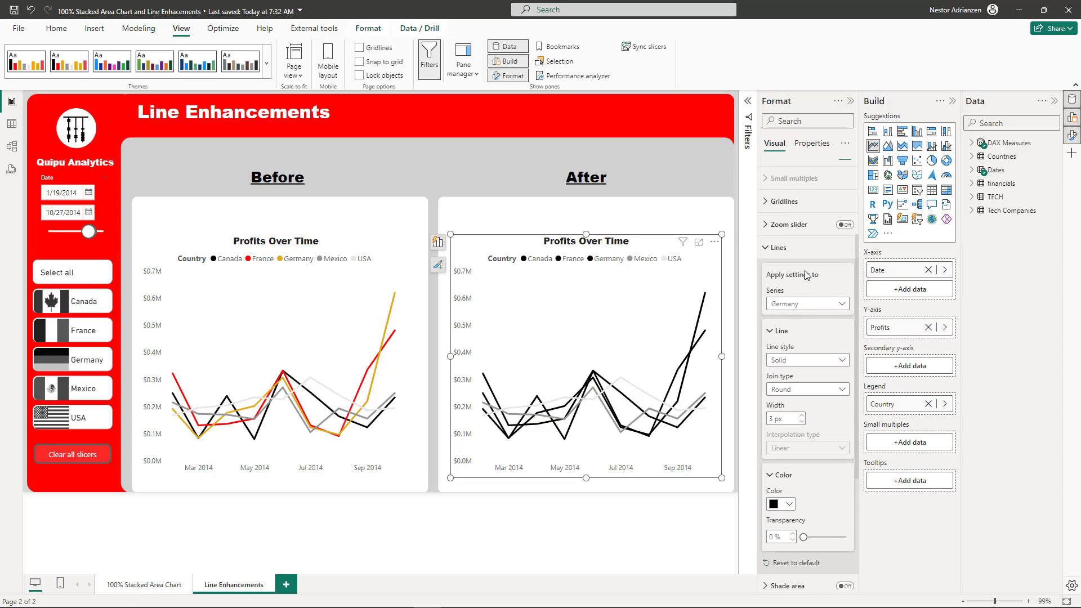
# Make the Mexico and USA lines black as well.
pyautogui.click(807, 304)
pyautogui.click(806, 351)
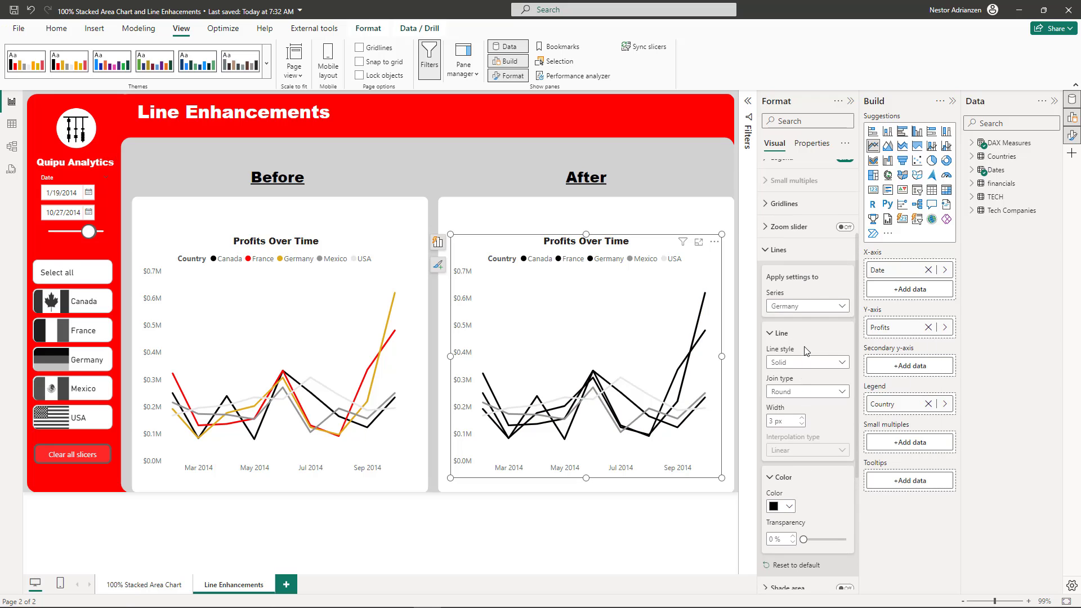
pyautogui.scroll(-5, 805, 345)
pyautogui.click(782, 311)
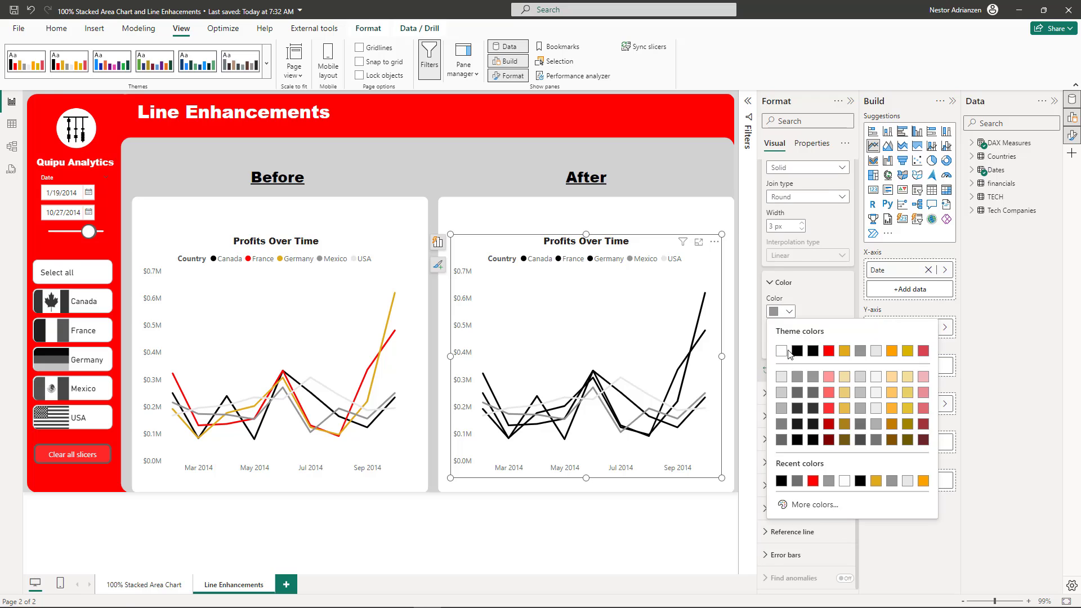
pyautogui.click(797, 350)
pyautogui.scroll(3, 820, 292)
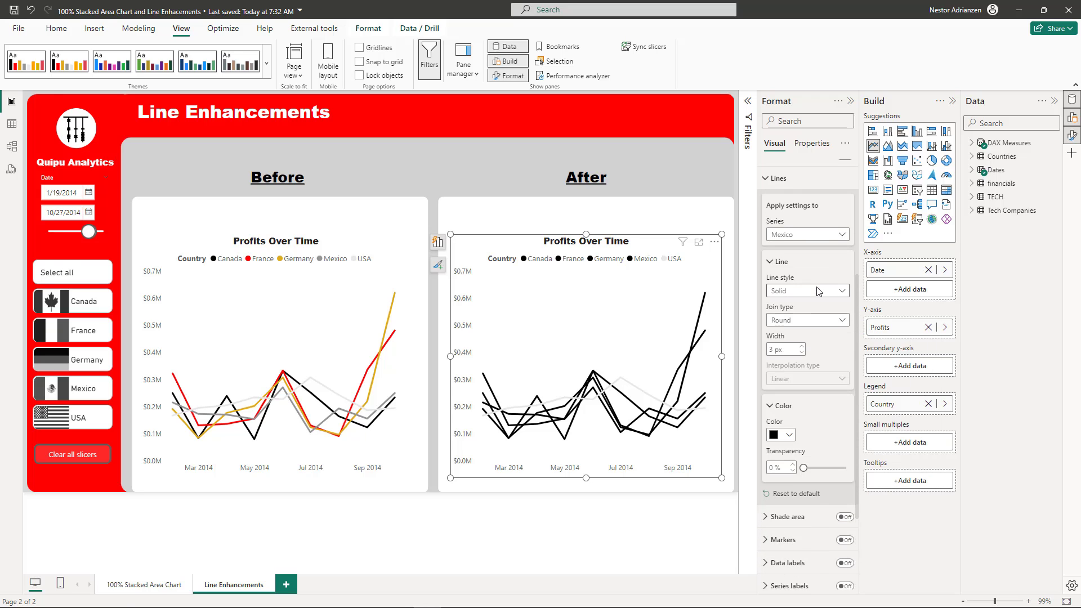
pyautogui.click(829, 249)
pyautogui.click(801, 321)
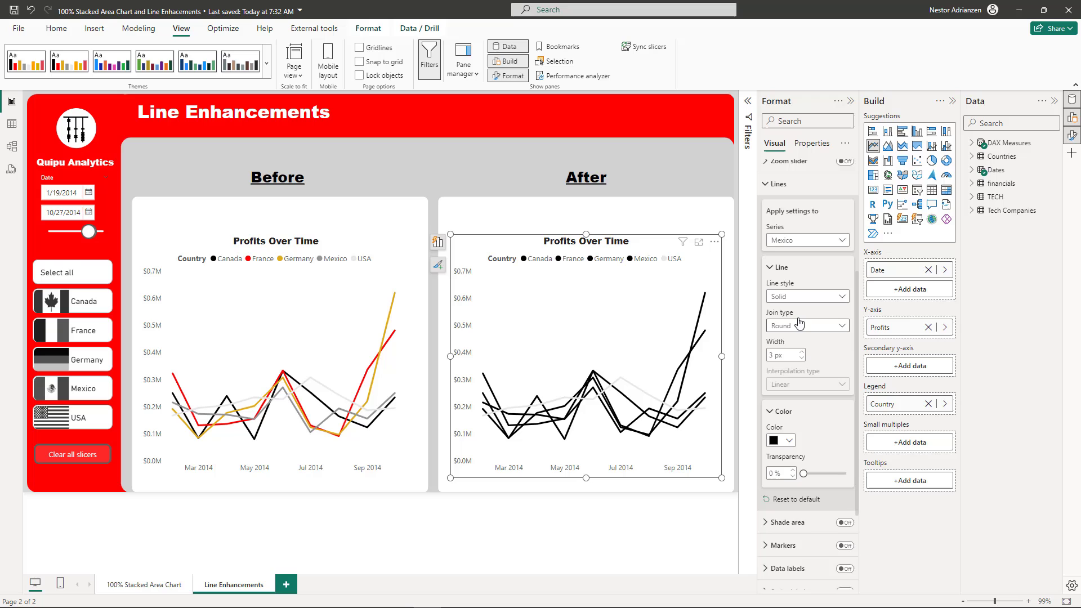
pyautogui.scroll(-2, 801, 322)
pyautogui.scroll(-1, 800, 322)
pyautogui.click(782, 311)
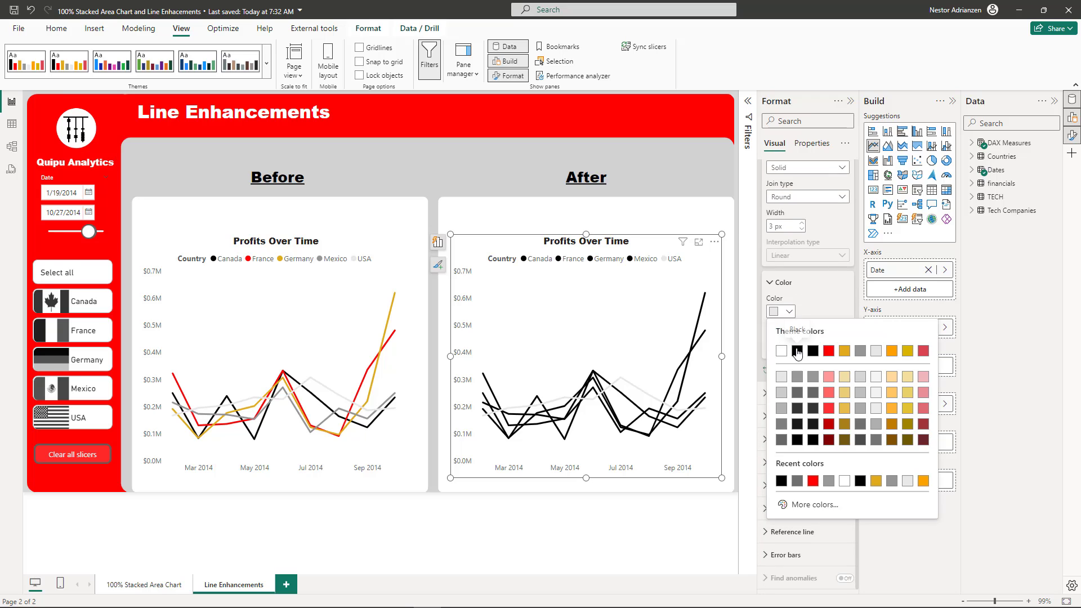
pyautogui.click(797, 350)
pyautogui.scroll(3, 819, 309)
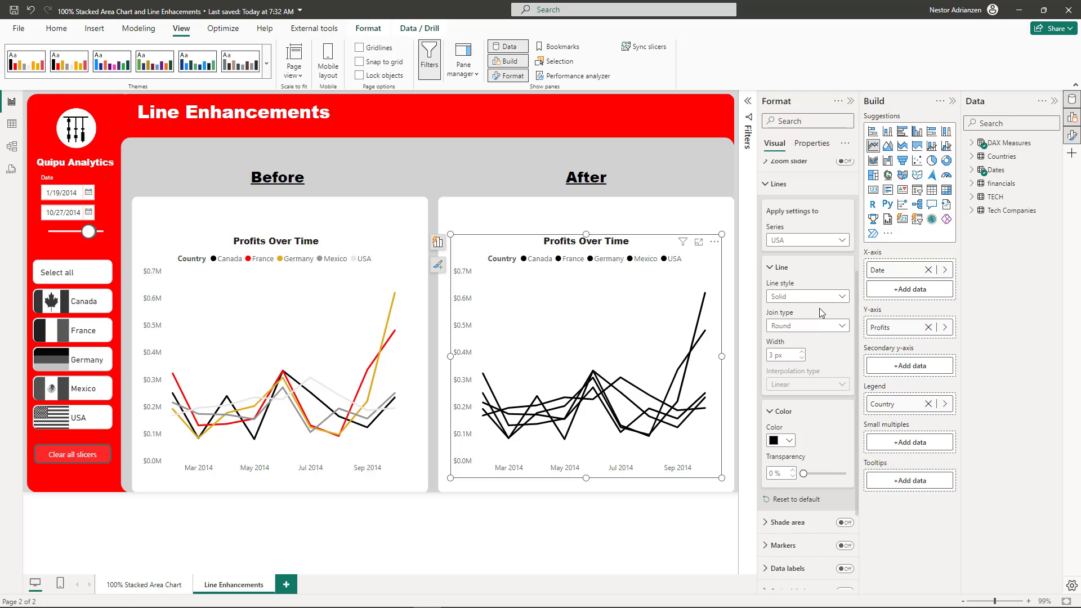
pyautogui.click(827, 240)
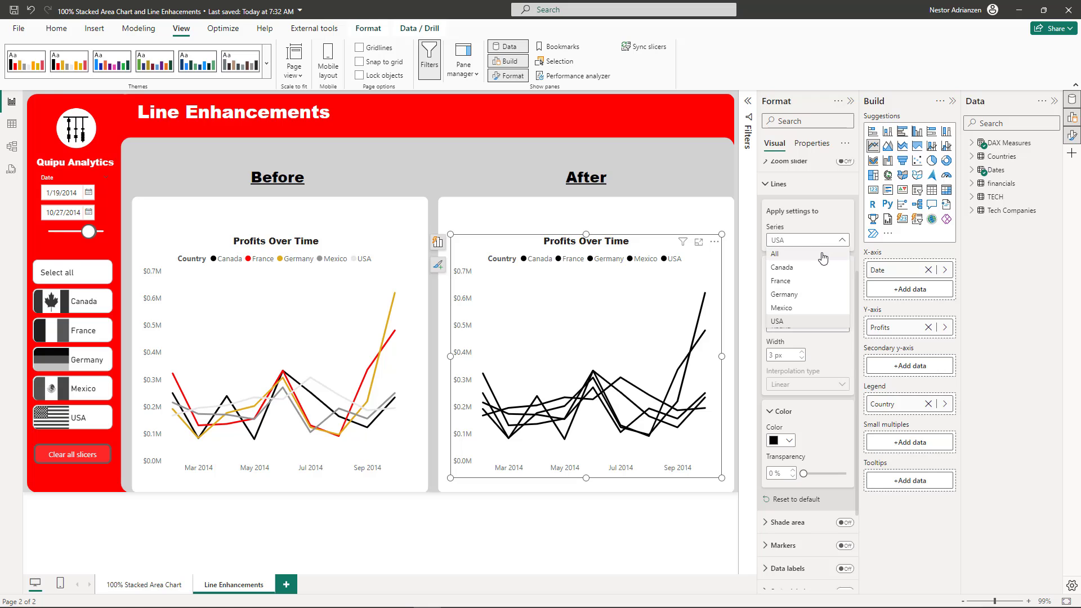
# Apply line settings to All series and set colour transparency to 90%.
pyautogui.click(823, 257)
pyautogui.scroll(-3, 799, 298)
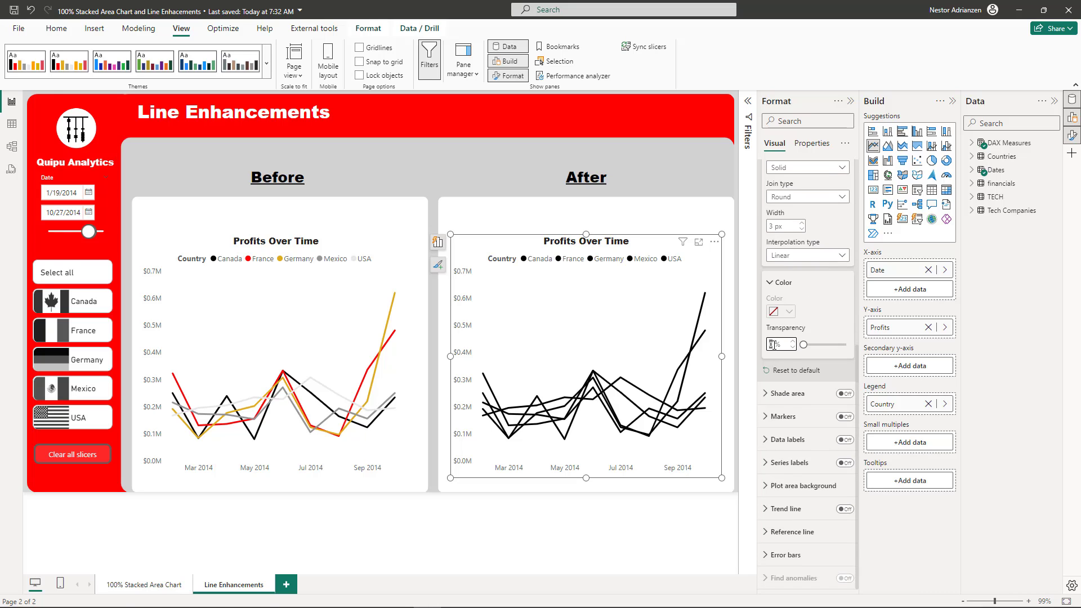
pyautogui.write('100')
pyautogui.press('Return')
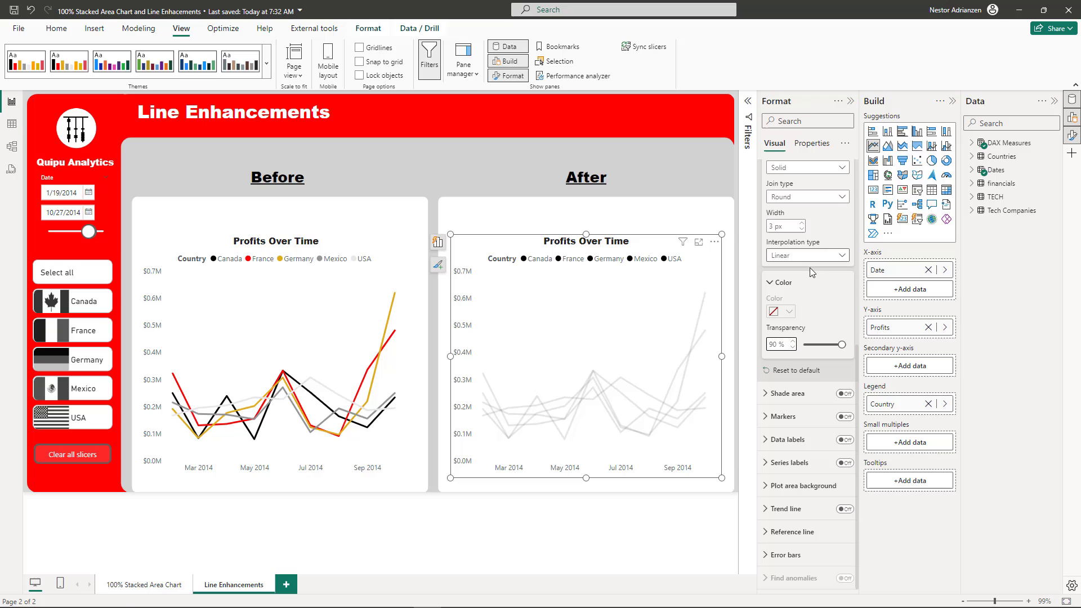
# Colour the USA line red with 0% transparency.
pyautogui.scroll(4, 820, 297)
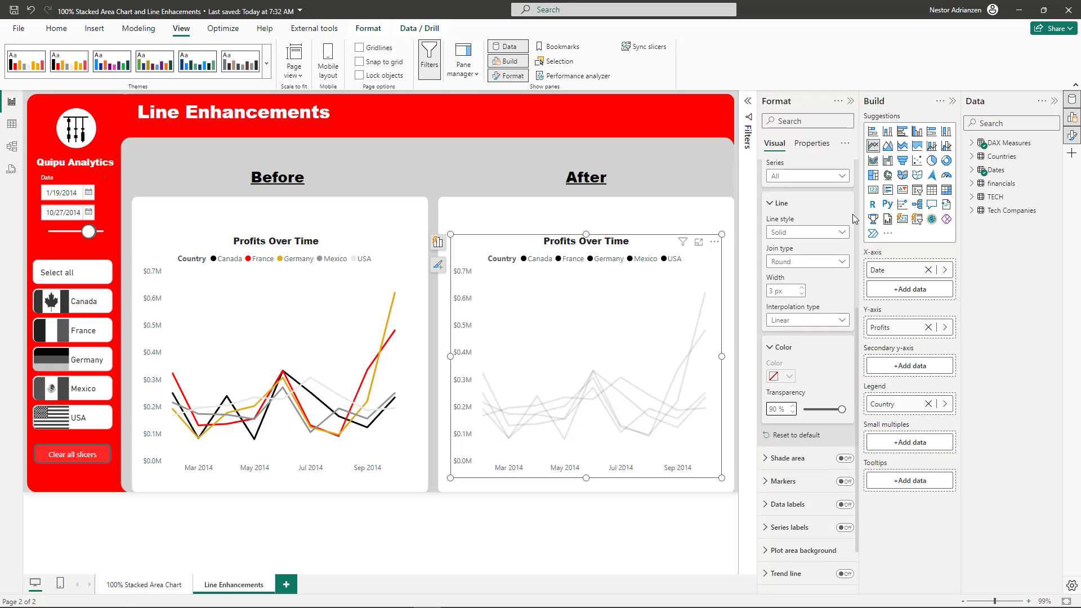
pyautogui.click(821, 307)
pyautogui.click(805, 388)
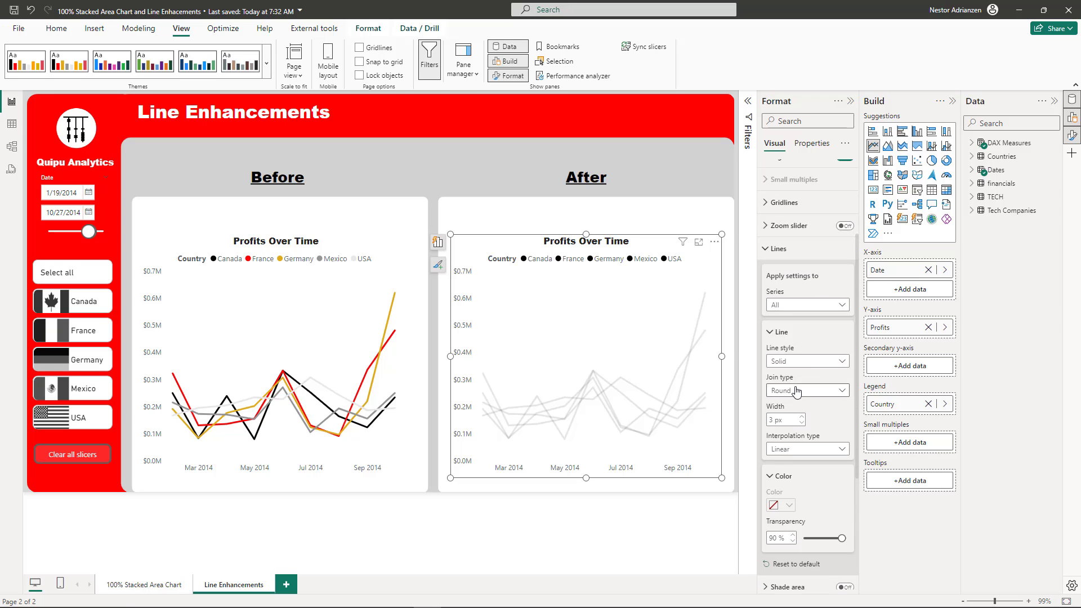
pyautogui.scroll(-3, 816, 338)
pyautogui.click(783, 311)
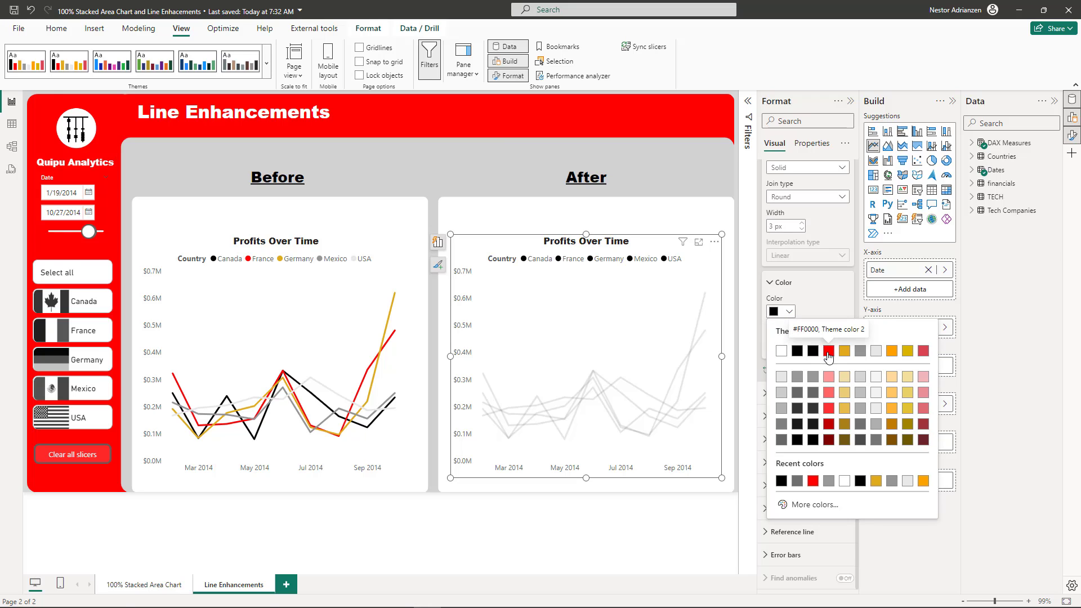
pyautogui.click(829, 351)
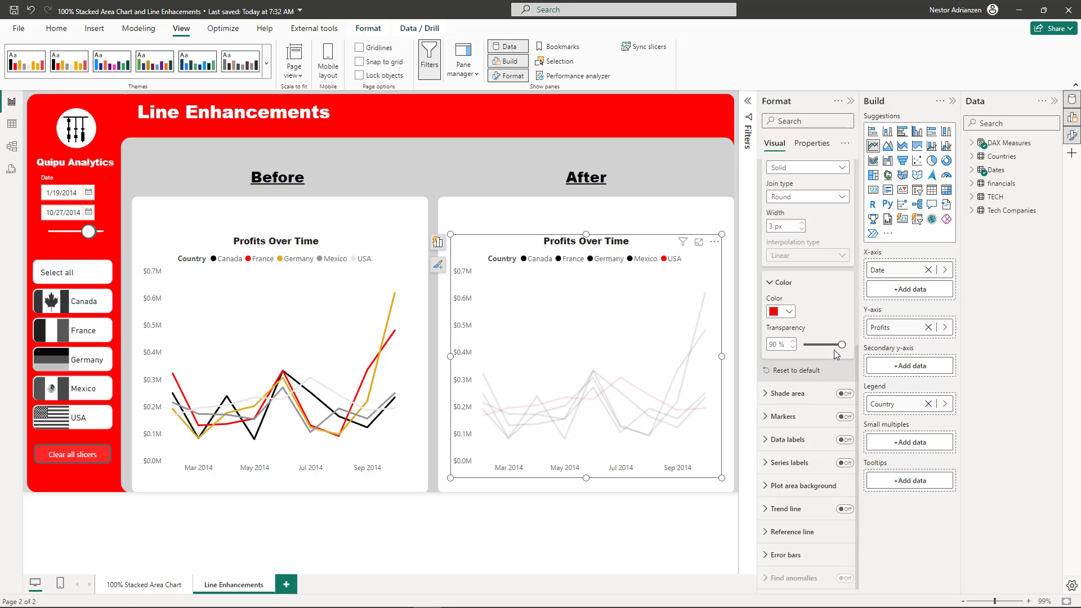
pyautogui.moveTo(840, 345); pyautogui.dragTo(804, 344)
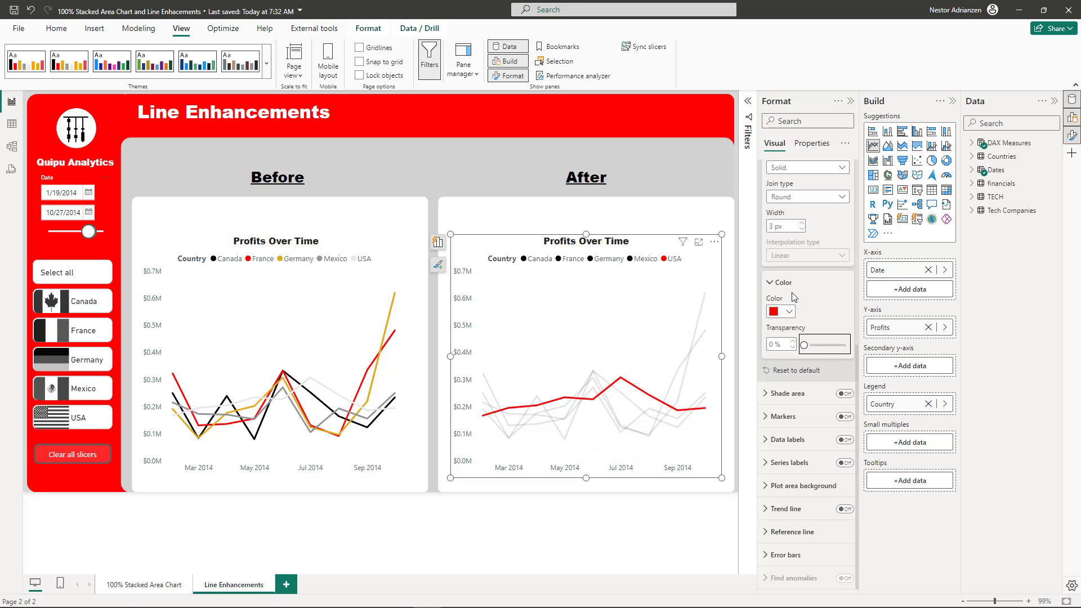
# Turn on Series labels so each line ends with its country name, and hide the legend.
pyautogui.scroll(1, 788, 288)
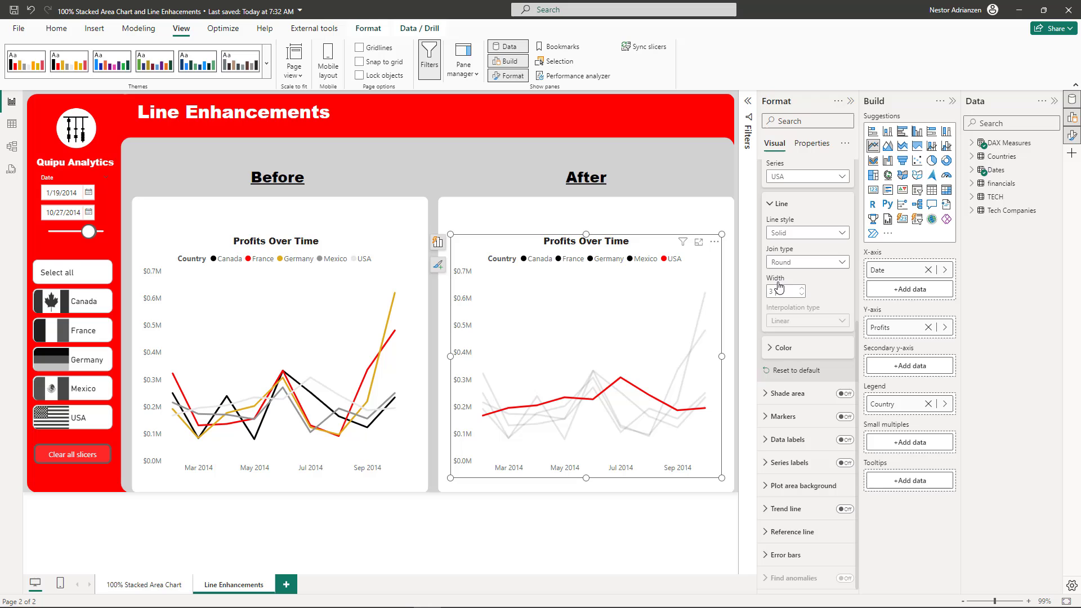
pyautogui.click(784, 293)
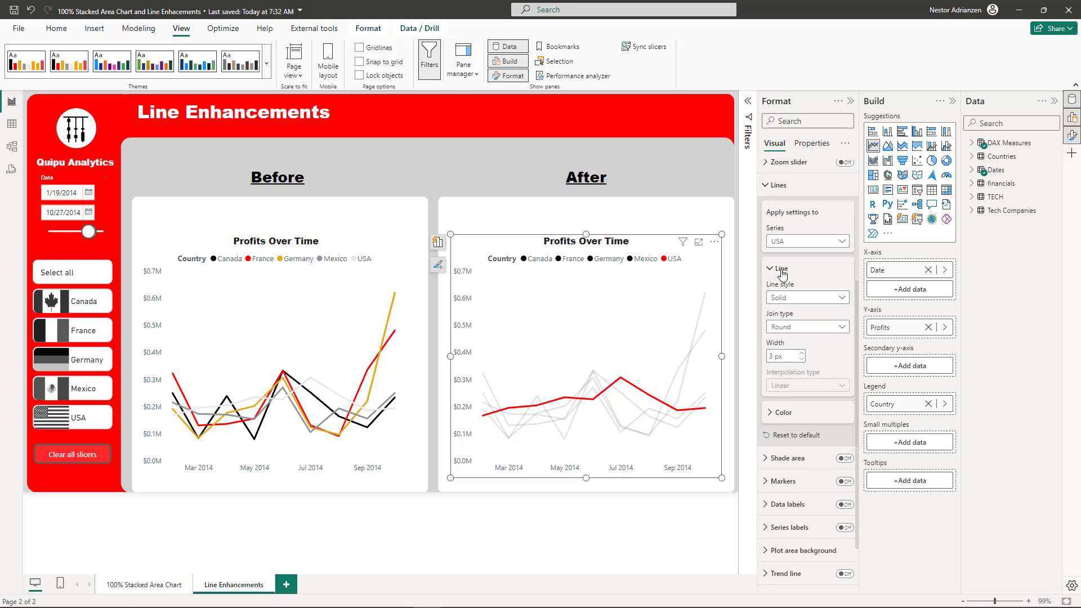
pyautogui.click(782, 271)
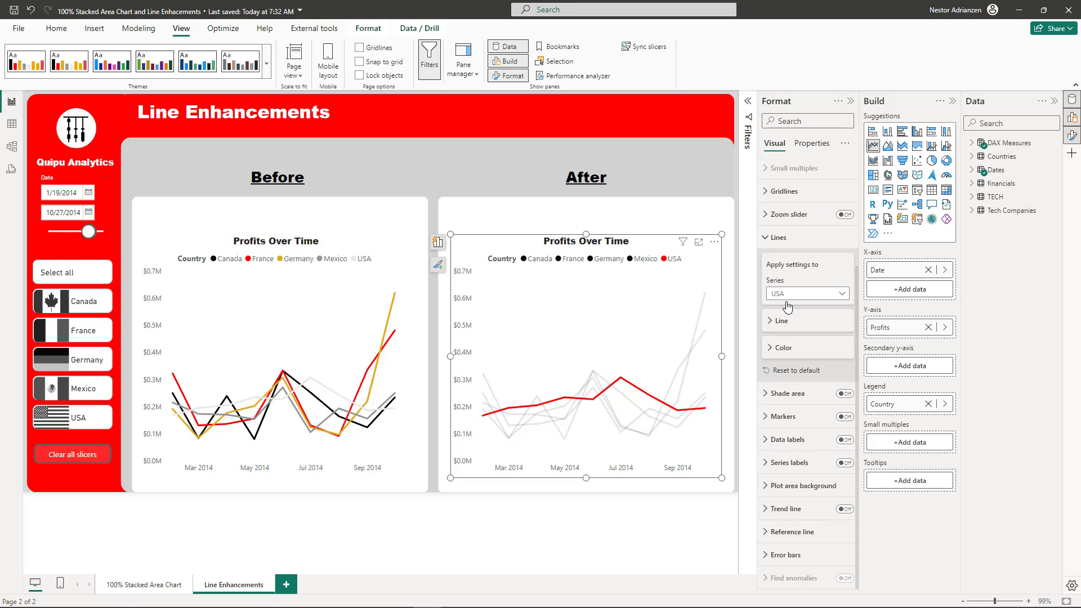
pyautogui.click(844, 463)
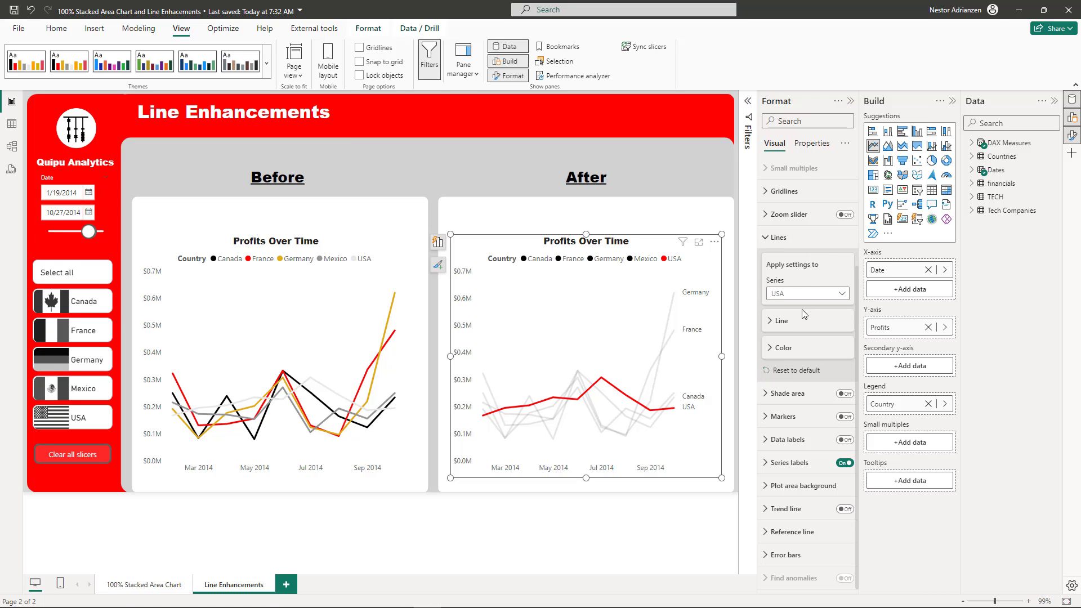
pyautogui.scroll(3, 816, 287)
pyautogui.click(845, 275)
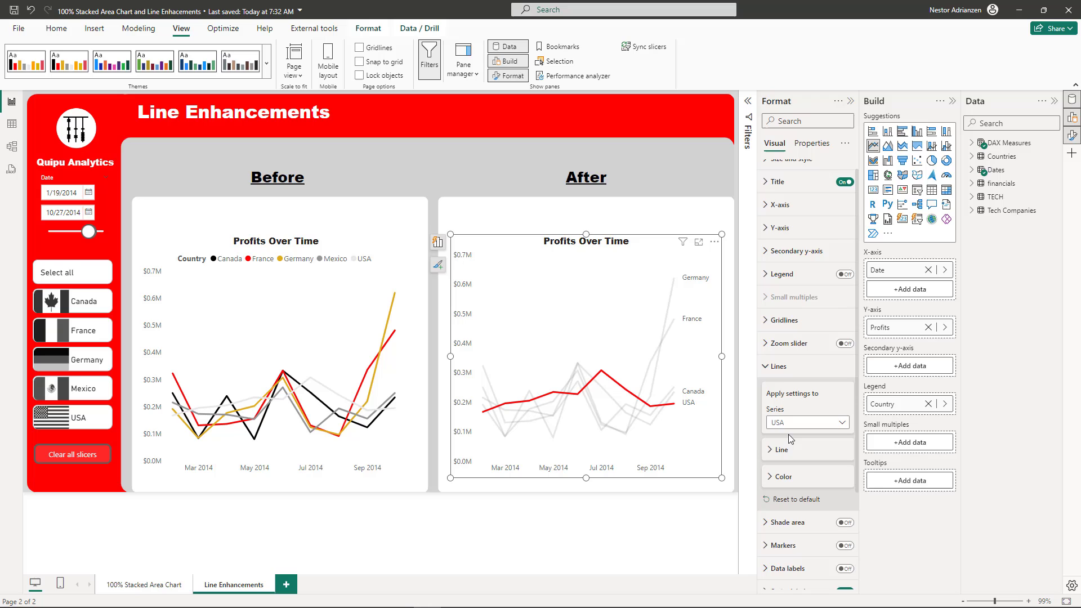
# Format USA's series label value as red, bold, at font size 12.
pyautogui.scroll(-2, 790, 438)
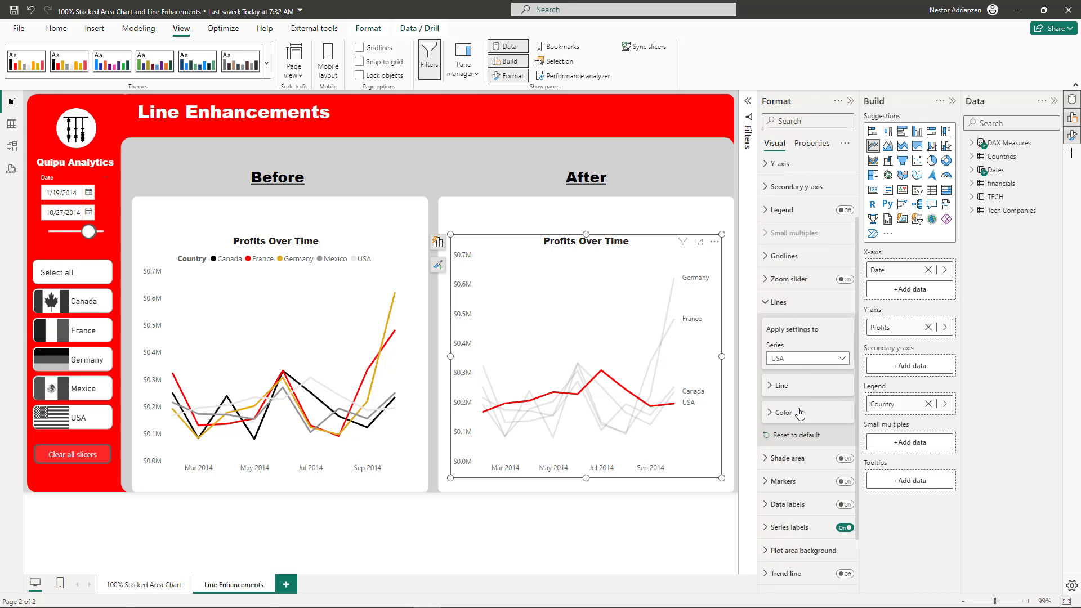
pyautogui.click(807, 416)
pyautogui.click(780, 302)
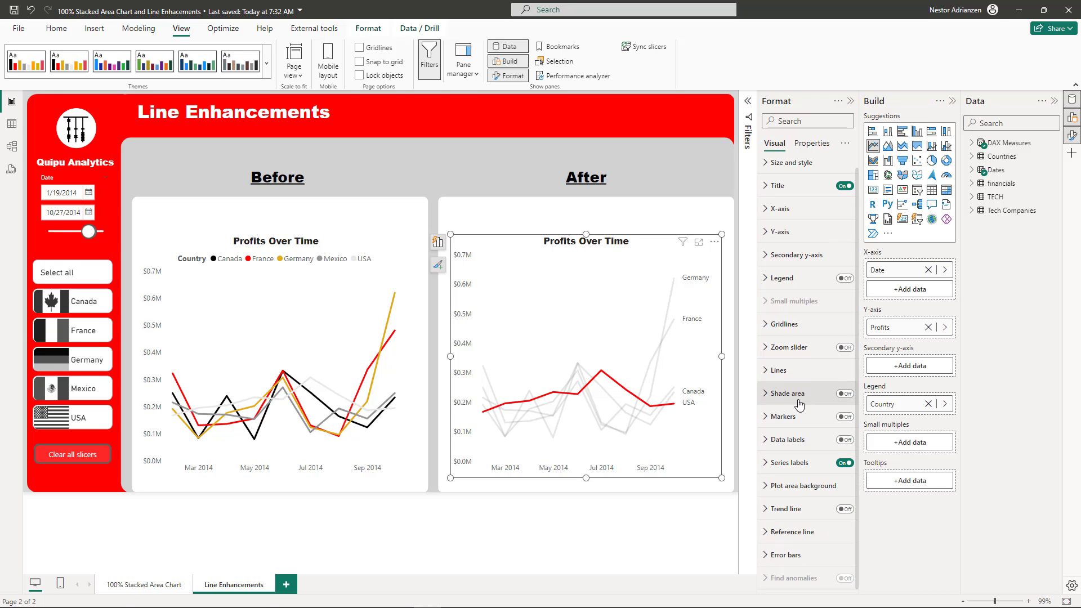
pyautogui.click(790, 462)
pyautogui.scroll(-6, 810, 406)
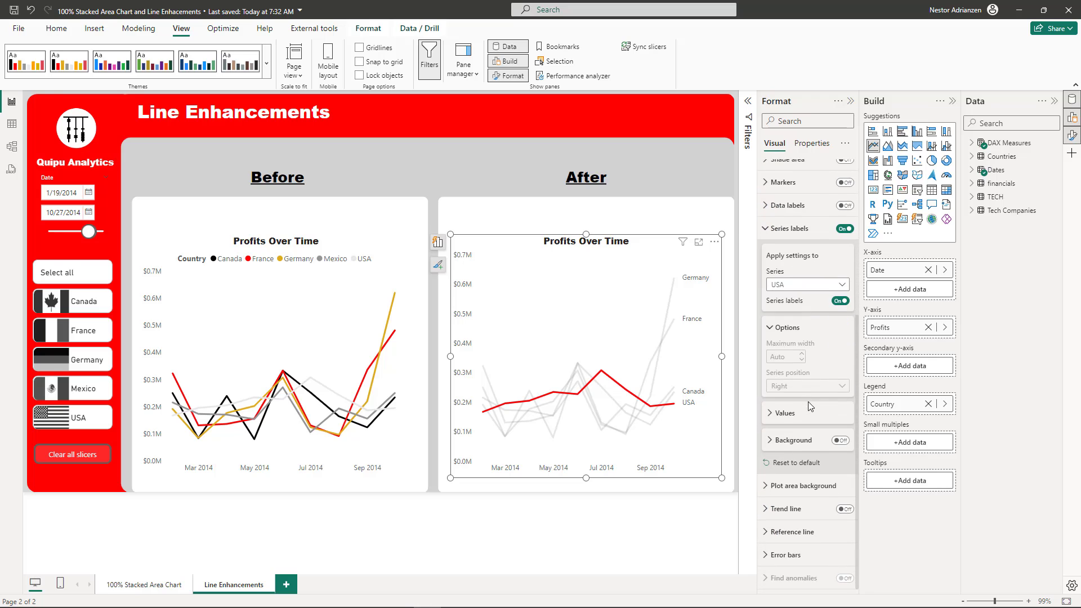
pyautogui.click(795, 419)
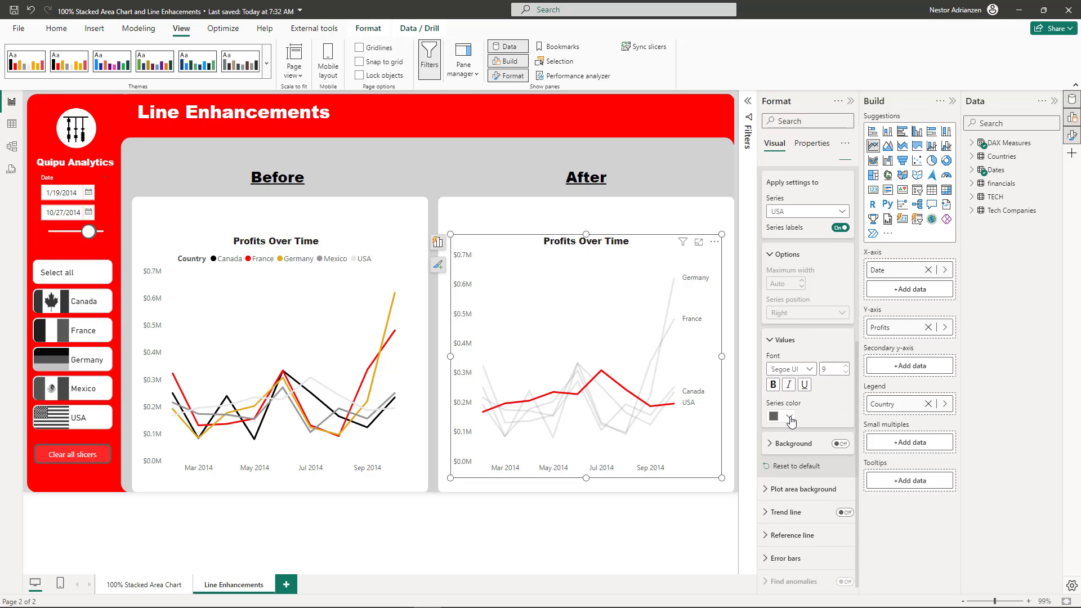
pyautogui.click(788, 414)
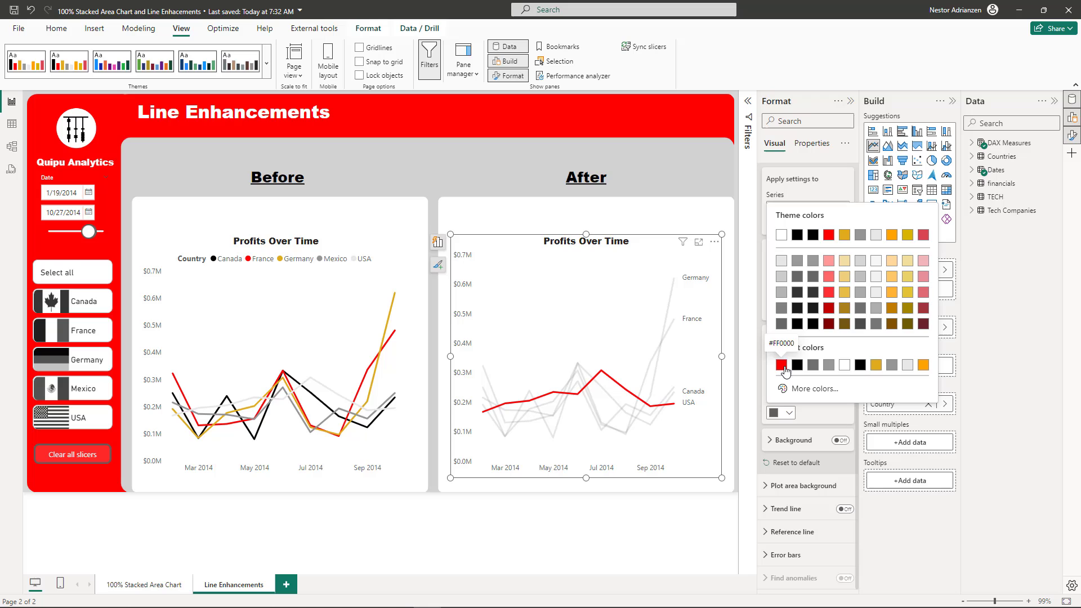
pyautogui.click(781, 366)
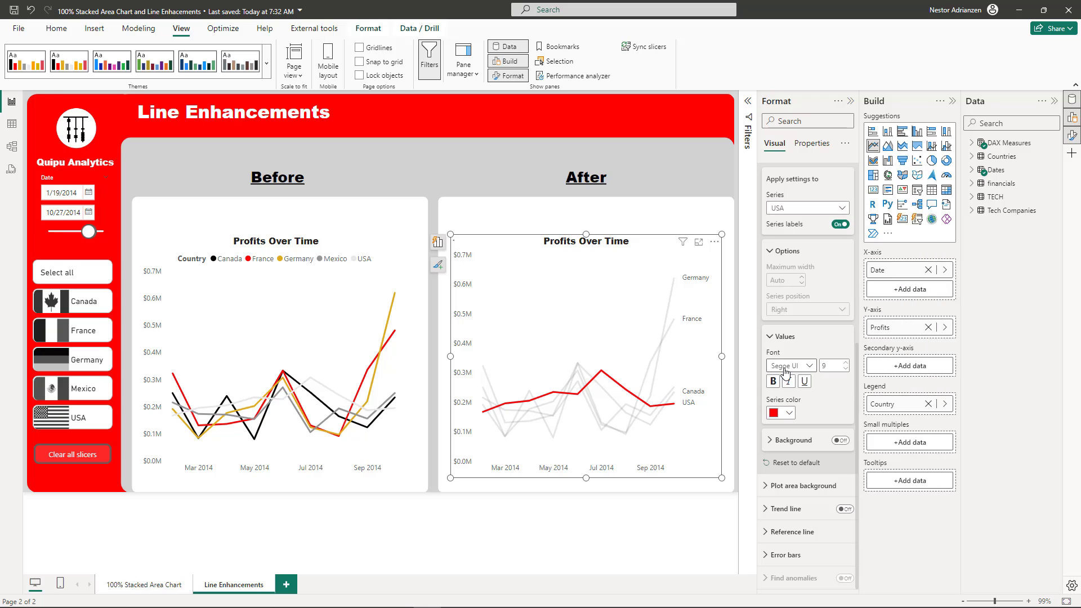
pyautogui.click(832, 365)
pyautogui.click(773, 382)
# Apply the Line settings to all countries and show the chart's line options.
pyautogui.scroll(3, 785, 346)
pyautogui.click(768, 282)
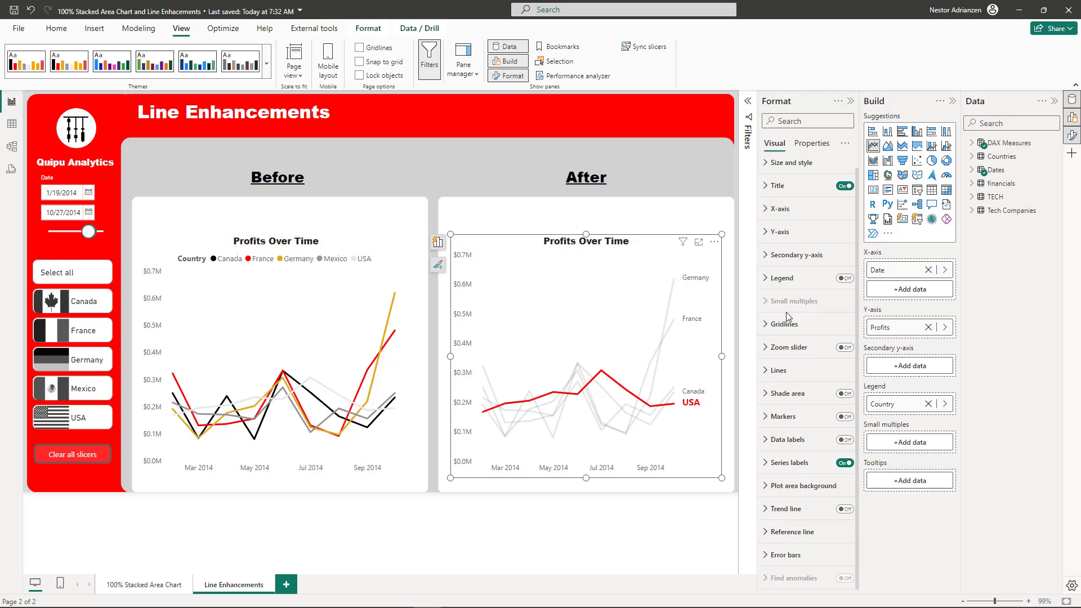
pyautogui.click(796, 372)
pyautogui.scroll(-3, 797, 375)
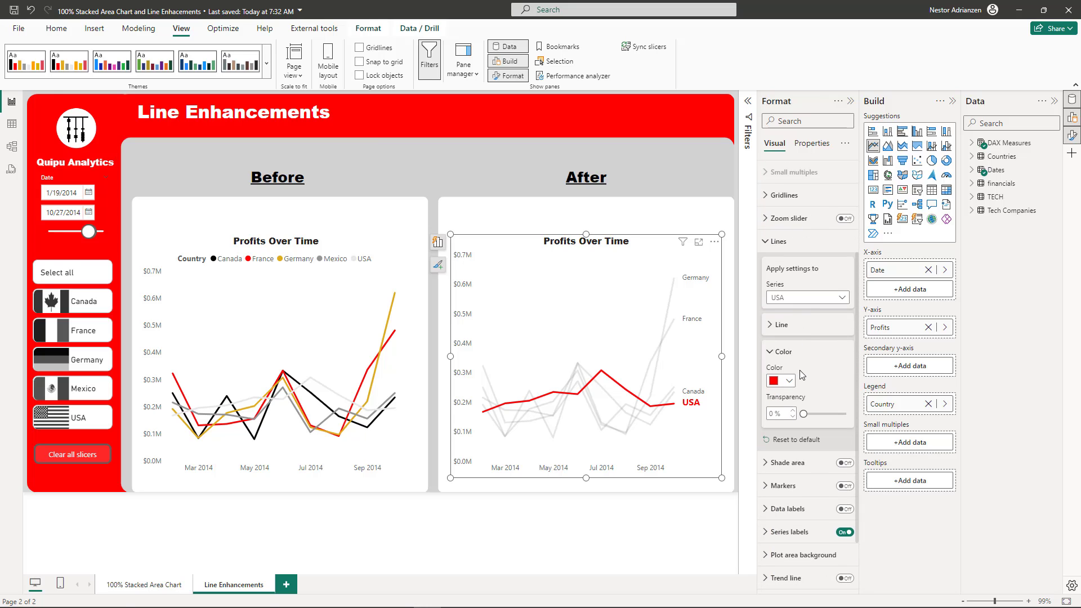
pyautogui.click(817, 298)
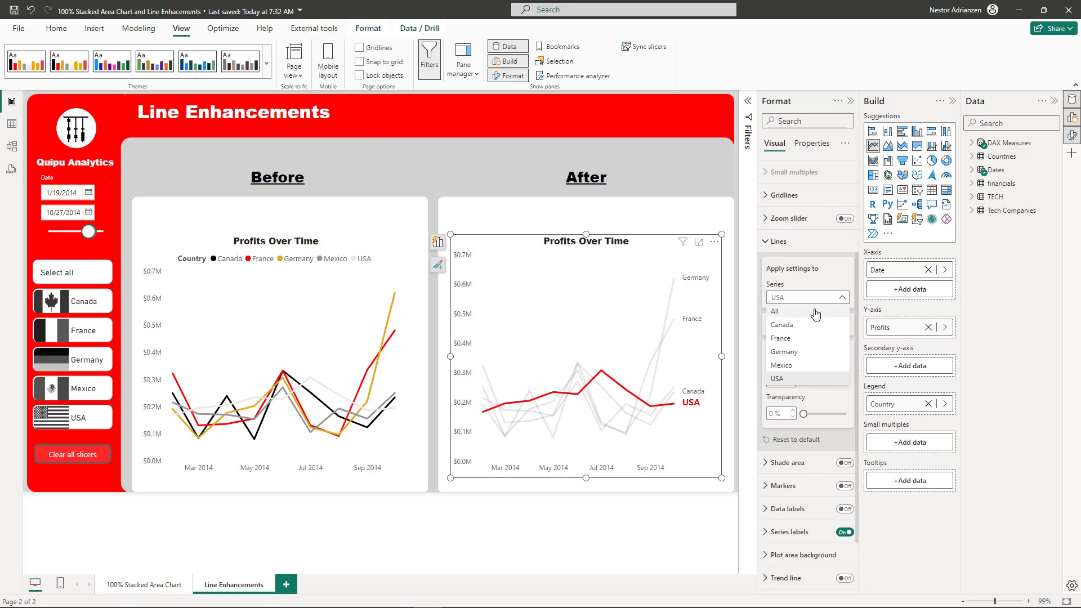
pyautogui.click(816, 311)
pyautogui.scroll(-2, 798, 308)
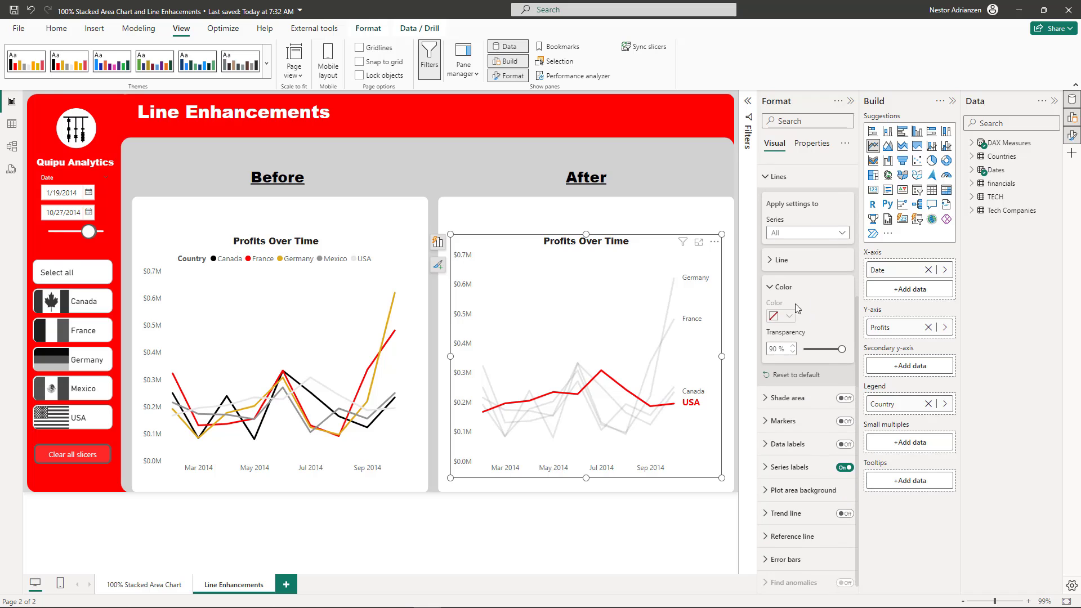
pyautogui.click(779, 263)
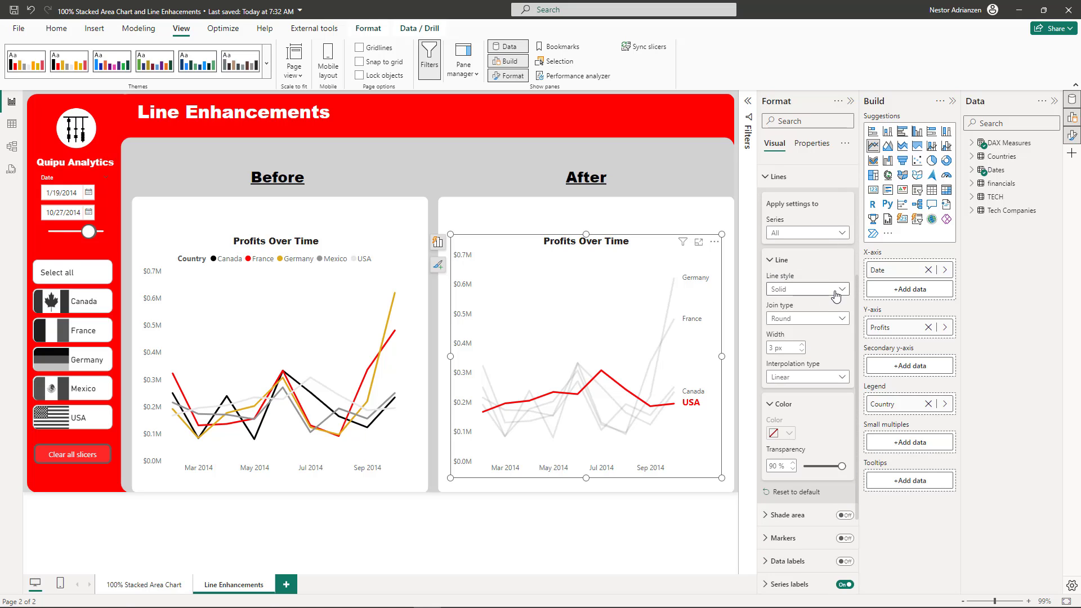
# Try Dashed and Dotted line styles, then return the lines to Solid.
pyautogui.click(836, 295)
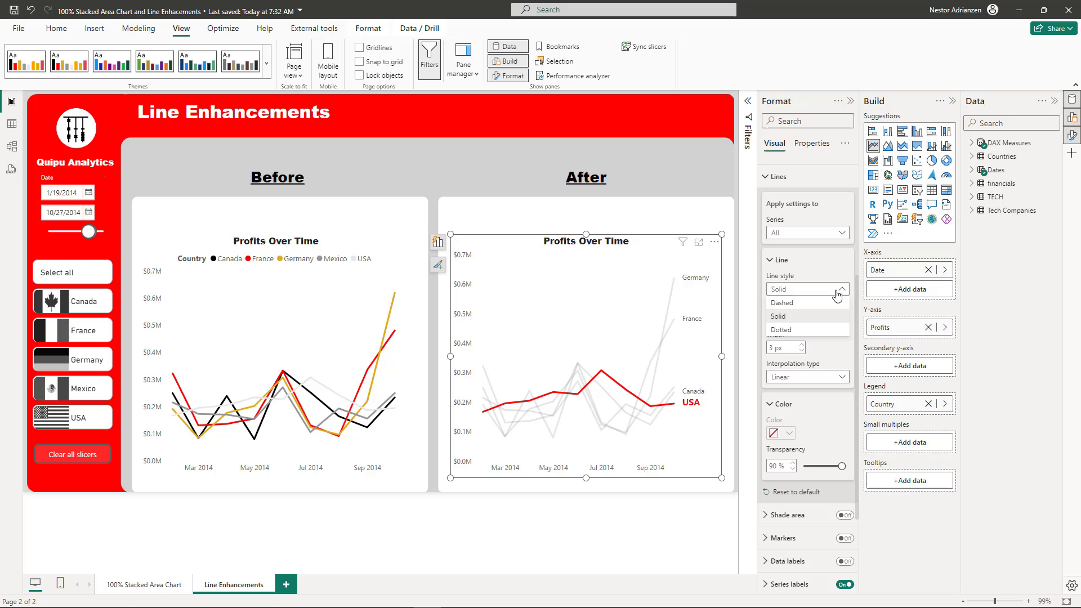
pyautogui.click(814, 309)
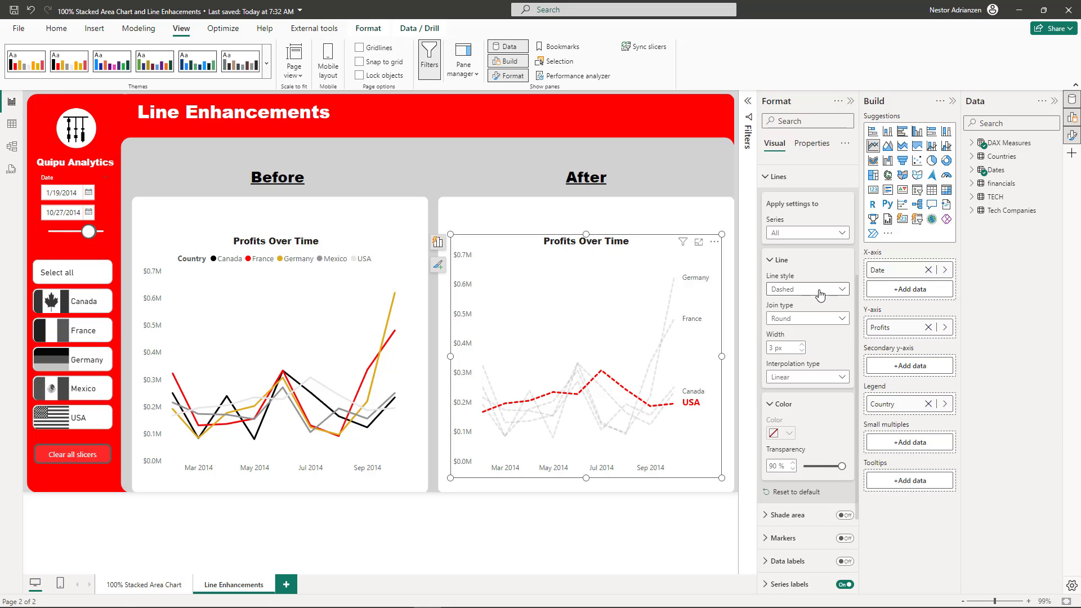
pyautogui.click(815, 294)
pyautogui.click(813, 332)
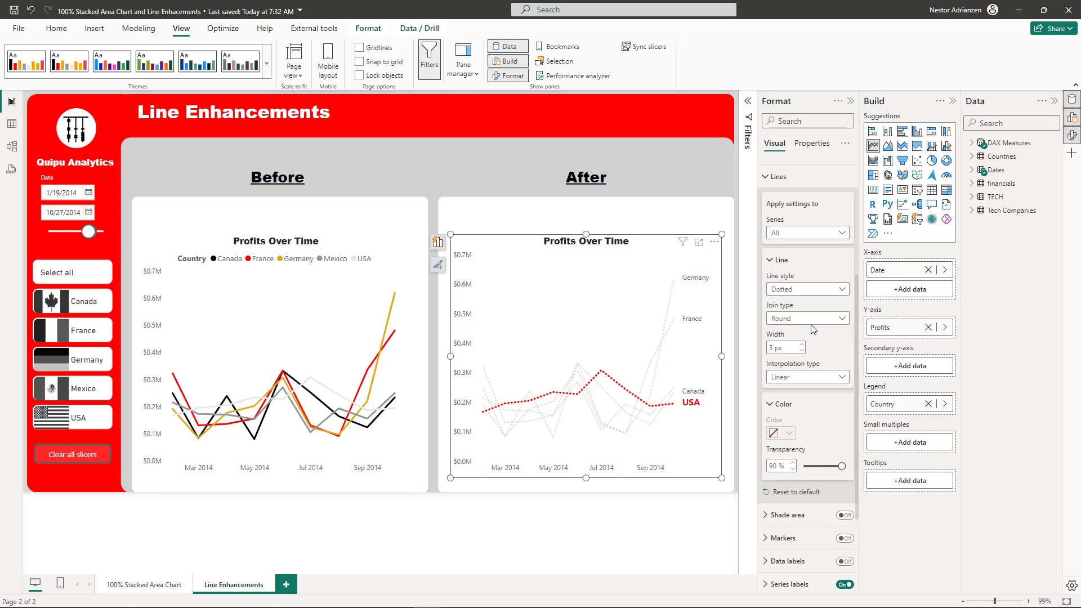
pyautogui.click(812, 289)
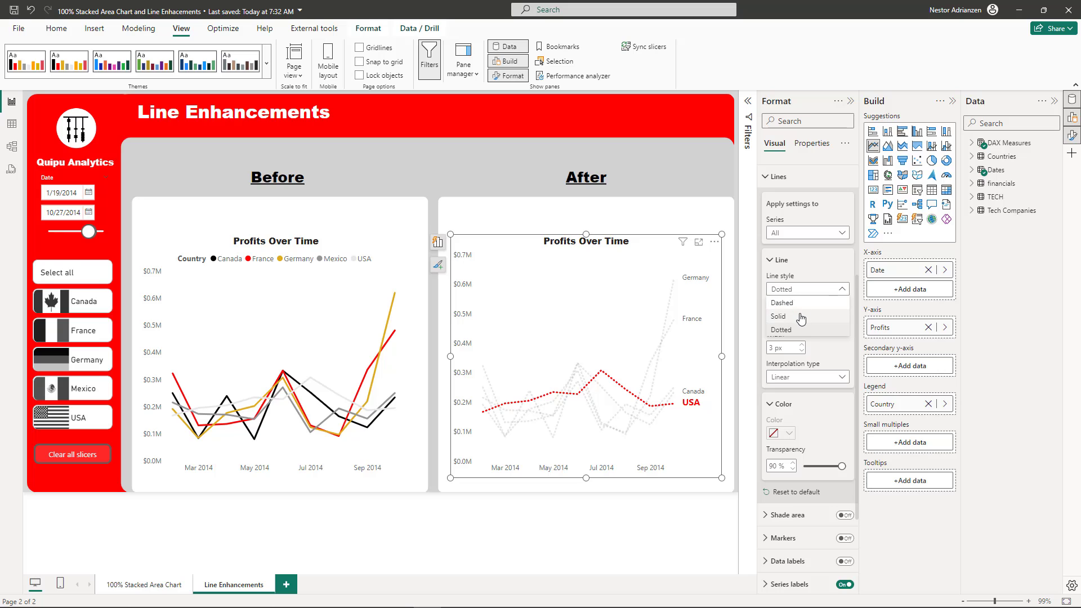
pyautogui.click(800, 317)
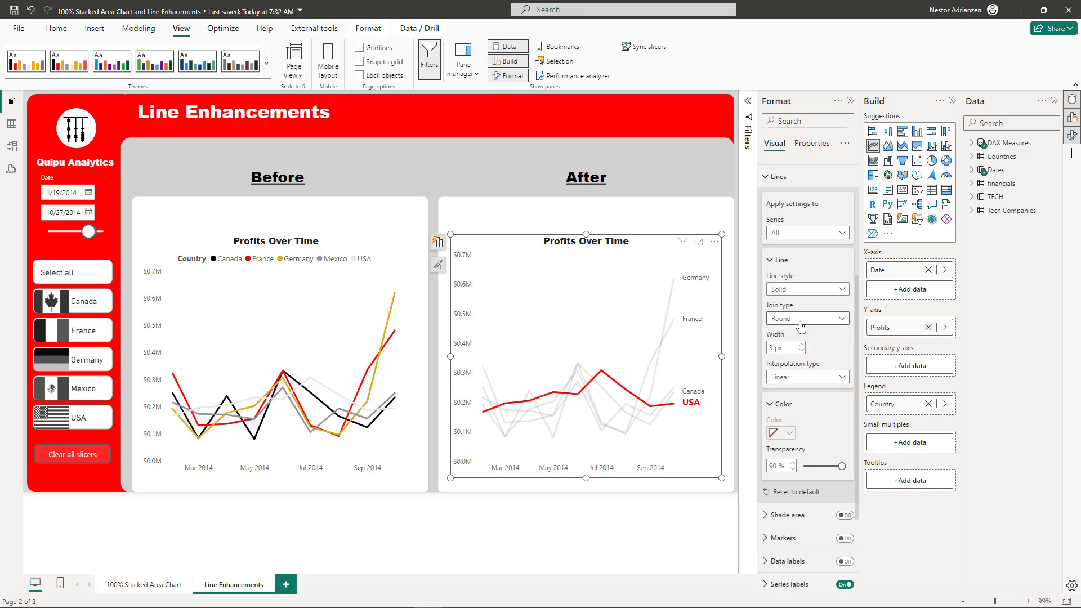
# Try Miter and Bevel join types, then set the line joins back to Round.
pyautogui.click(808, 321)
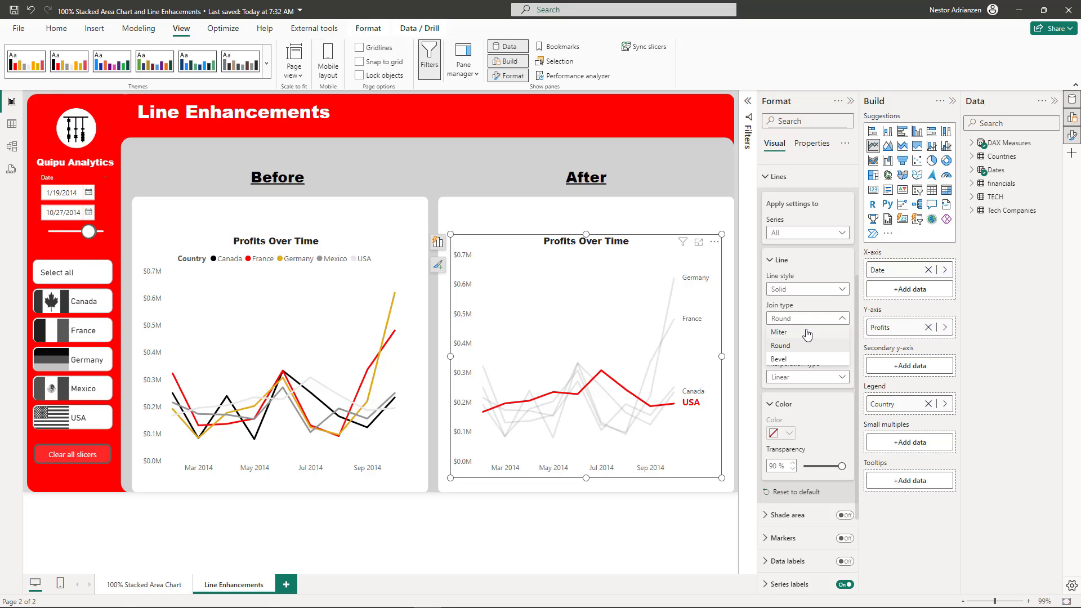
pyautogui.click(807, 333)
pyautogui.click(810, 319)
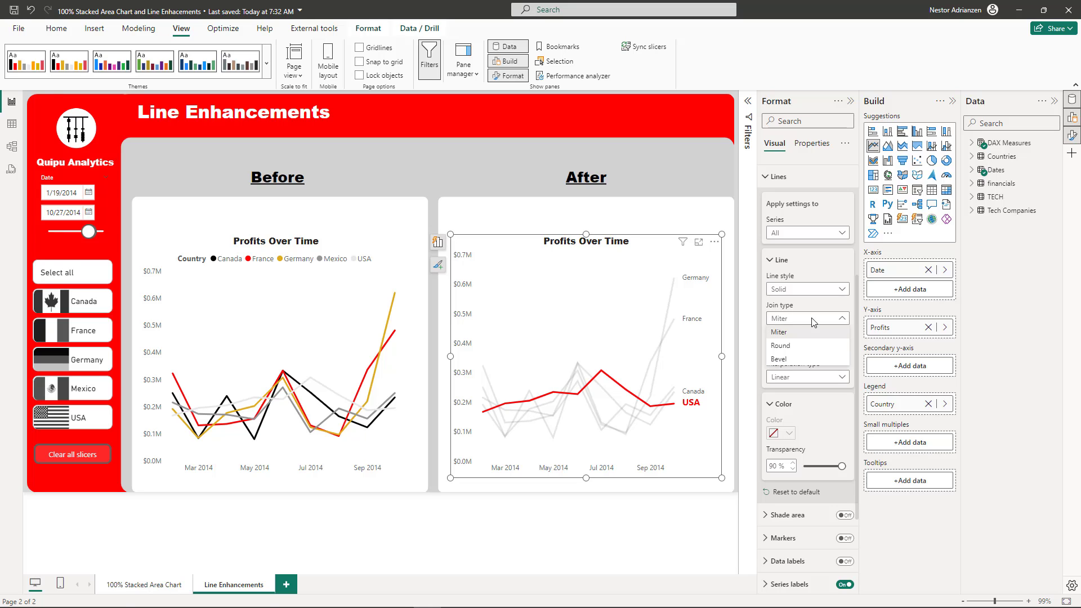
pyautogui.click(793, 359)
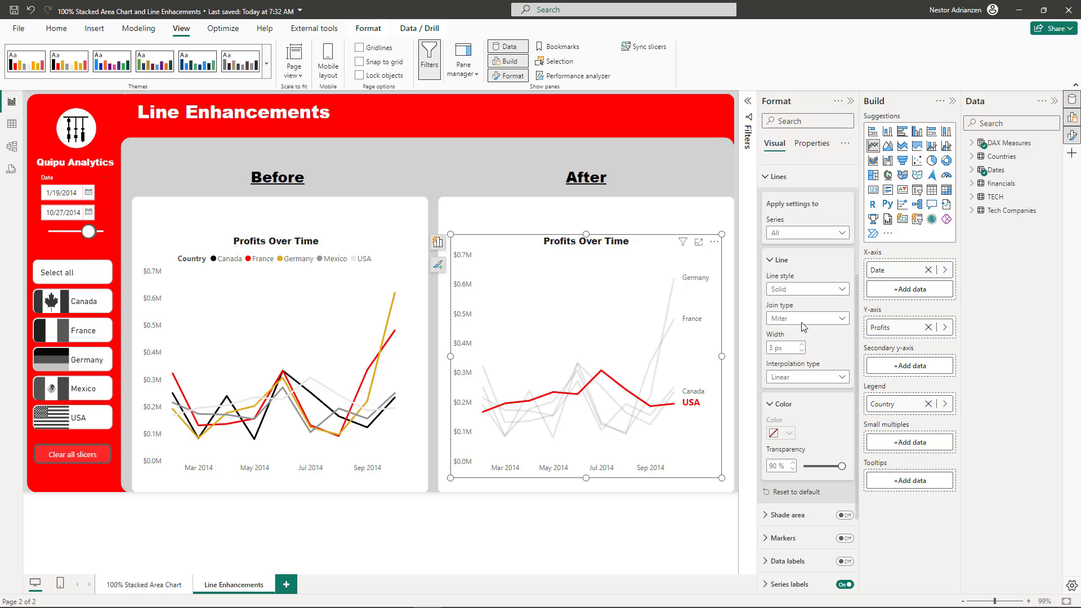
pyautogui.click(804, 322)
pyautogui.click(783, 346)
pyautogui.scroll(-1, 830, 328)
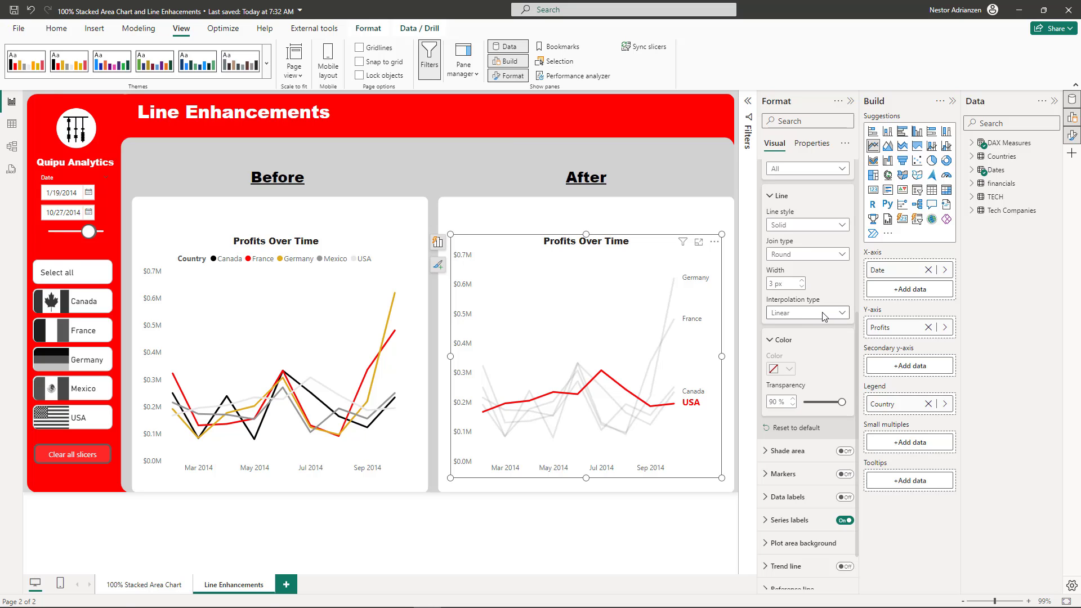
pyautogui.click(823, 314)
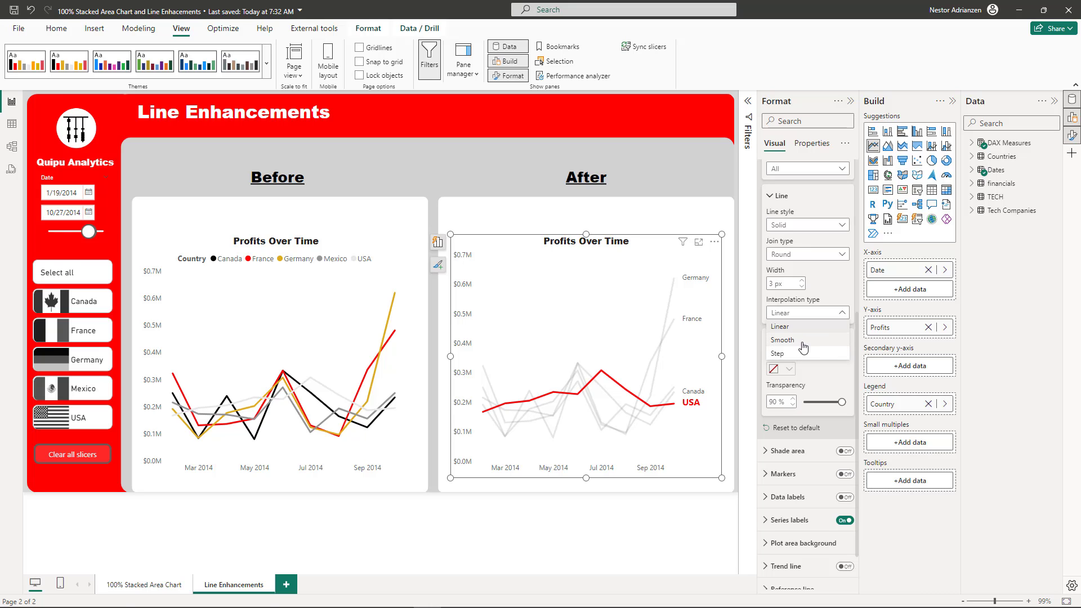
# Set interpolation to Smooth, try Cardinal at 50% tension, then settle on Monotone smoothing.
pyautogui.click(783, 340)
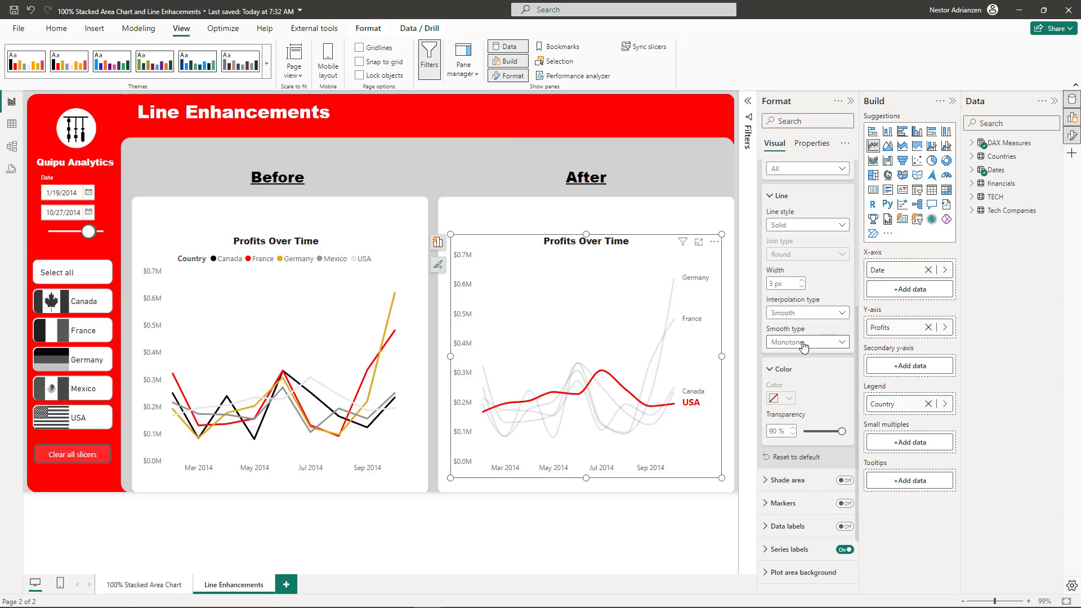
pyautogui.click(806, 345)
pyautogui.click(801, 370)
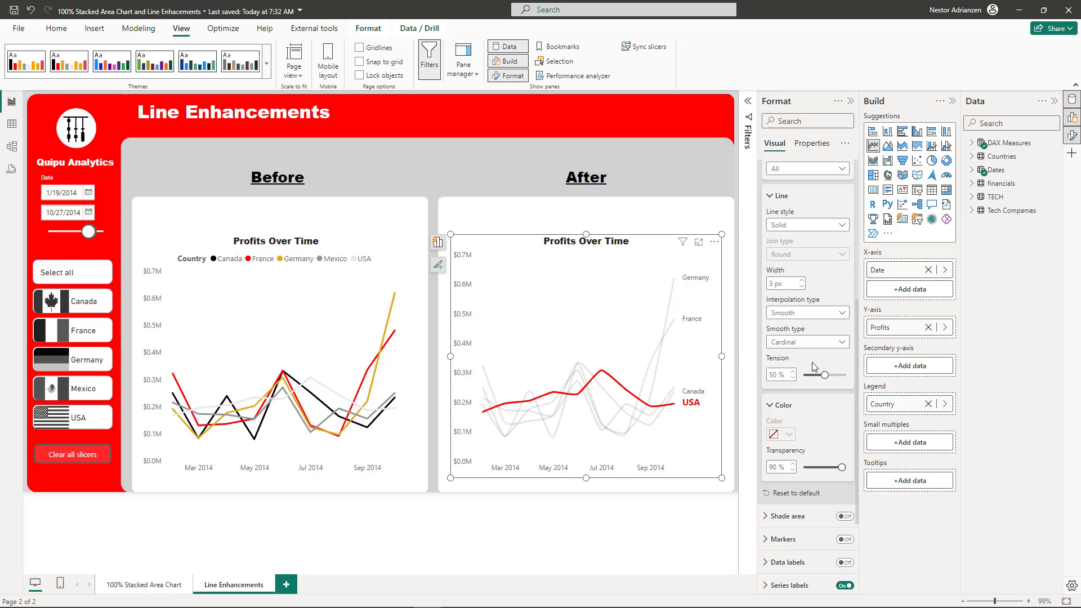
pyautogui.moveTo(825, 375)
pyautogui.mouseDown()
pyautogui.moveTo(837, 377)
pyautogui.moveTo(824, 378)
pyautogui.mouseUp()
pyautogui.moveTo(822, 378); pyautogui.dragTo(825, 376)
pyautogui.click(828, 342)
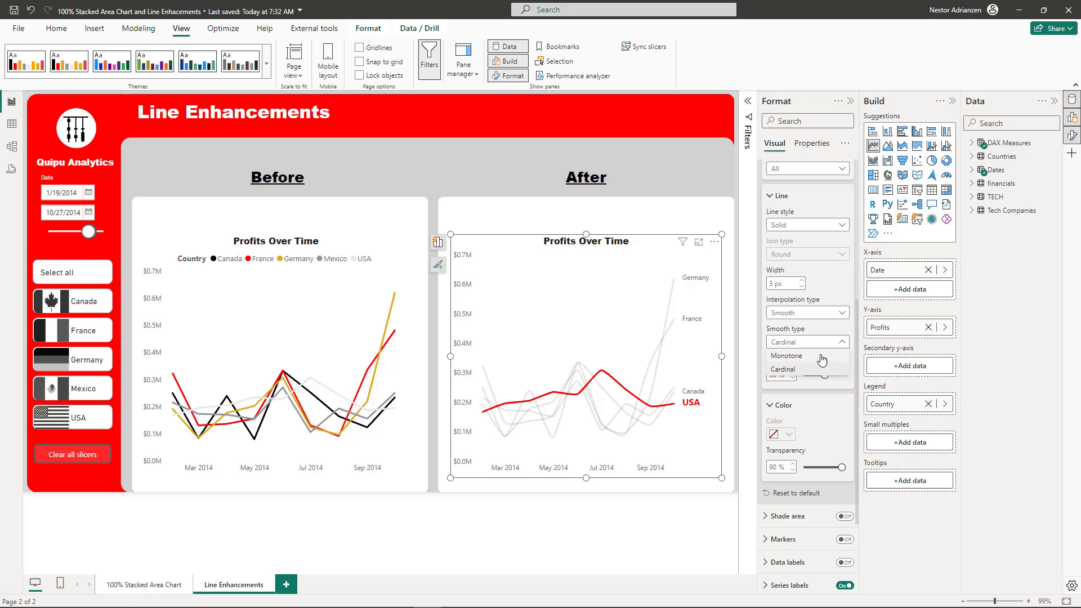
pyautogui.click(822, 357)
pyautogui.scroll(-2, 819, 338)
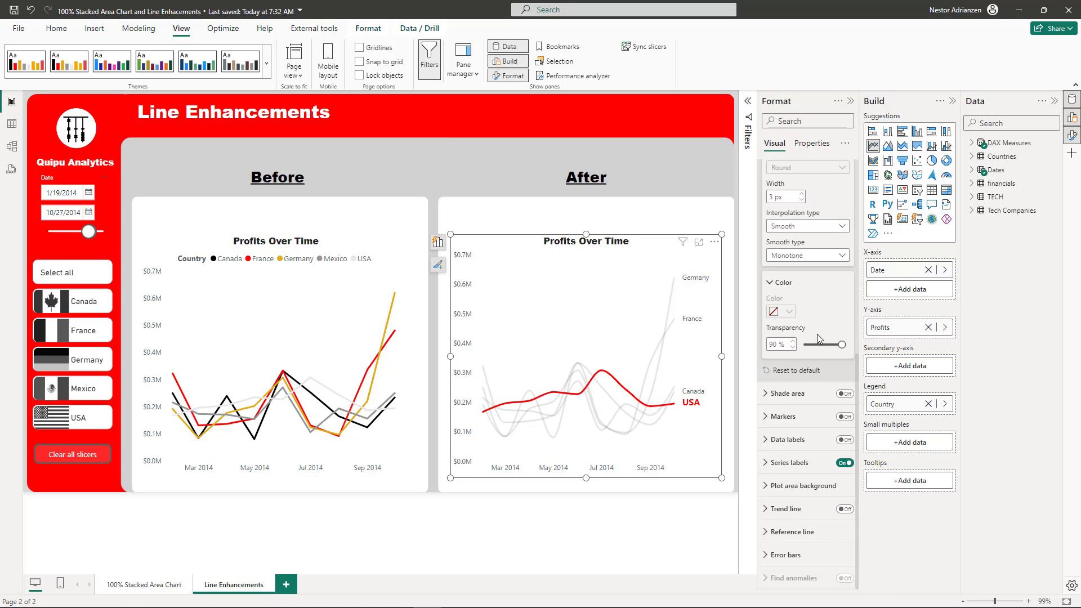
pyautogui.scroll(1, 802, 296)
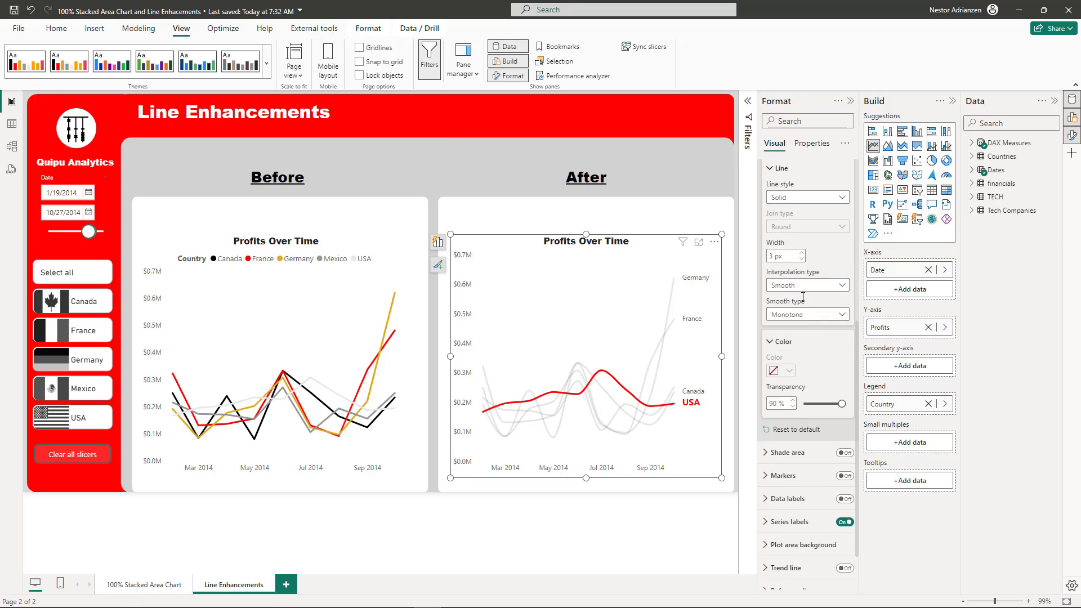
pyautogui.scroll(2, 804, 297)
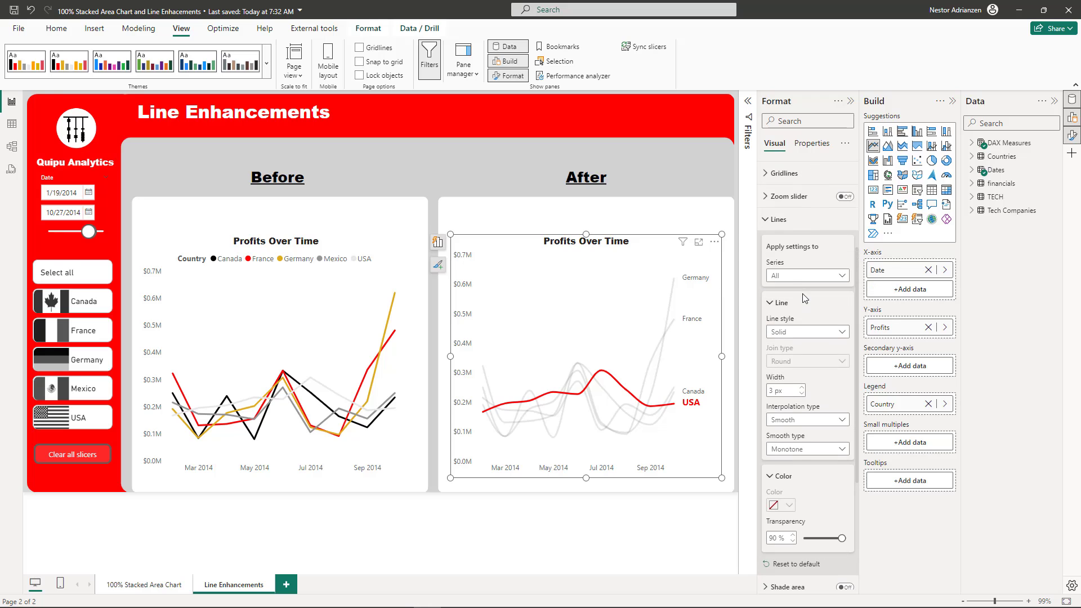
# Turn on Shade area at 95% transparency, then switch its series to Canada.
pyautogui.click(780, 219)
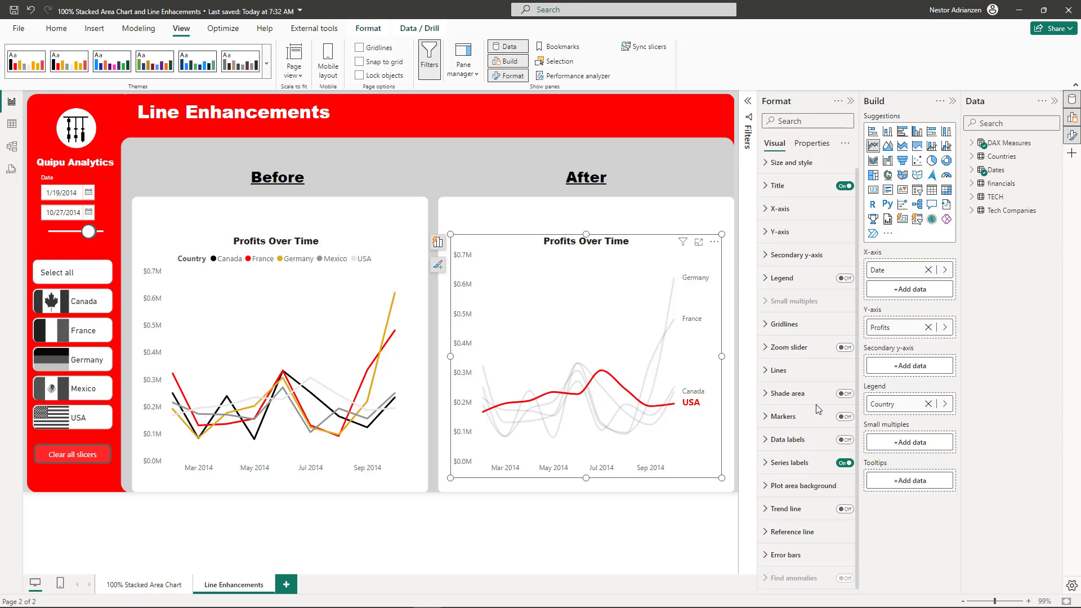
pyautogui.click(844, 394)
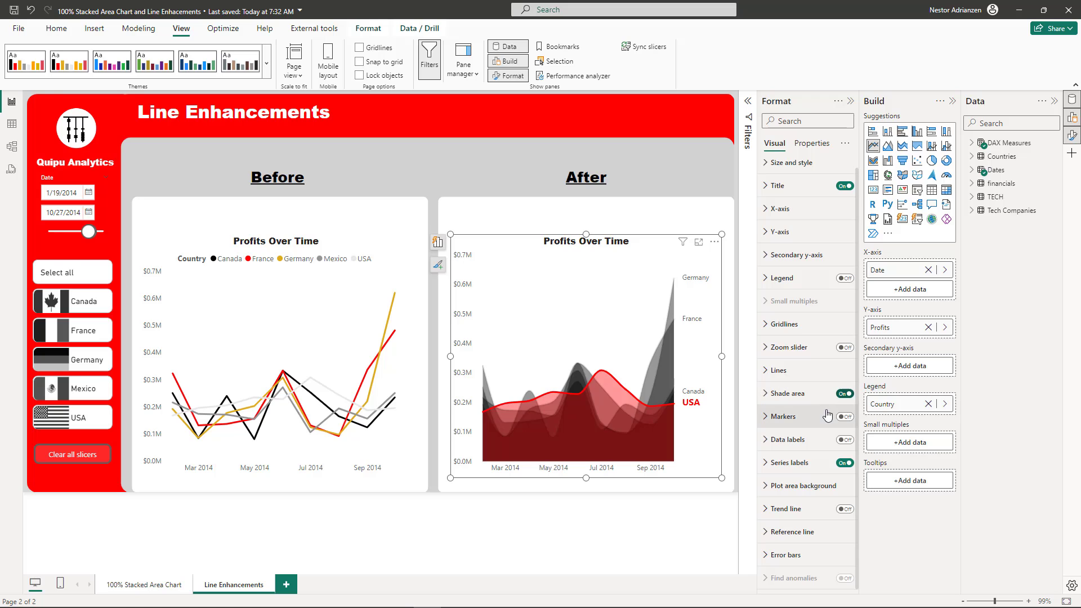
pyautogui.click(781, 400)
pyautogui.scroll(-1, 792, 404)
pyautogui.scroll(-1, 791, 406)
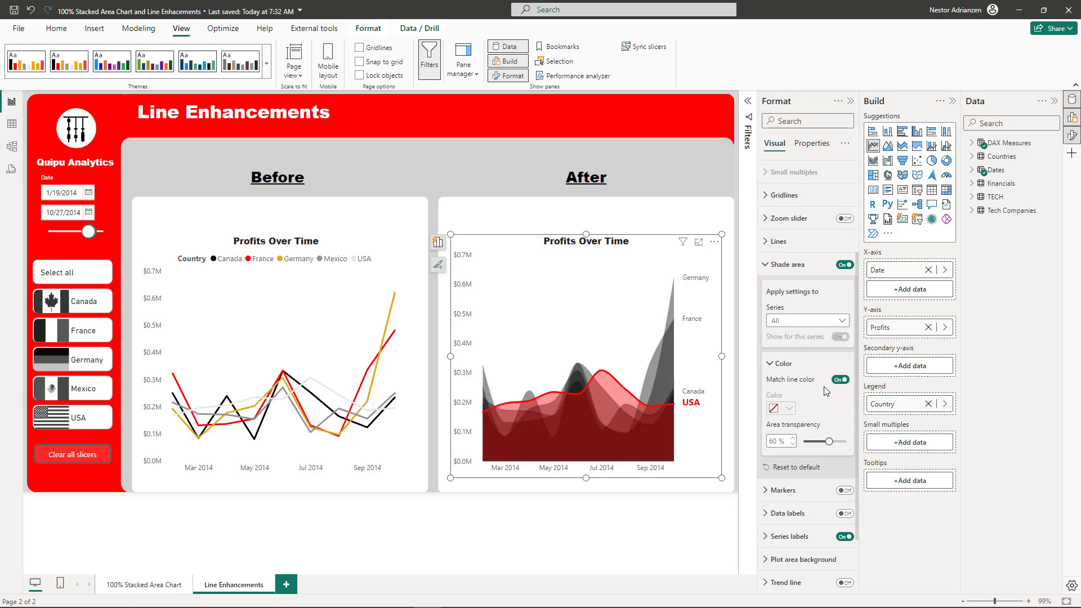
pyautogui.doubleClick(774, 441)
pyautogui.write('90')
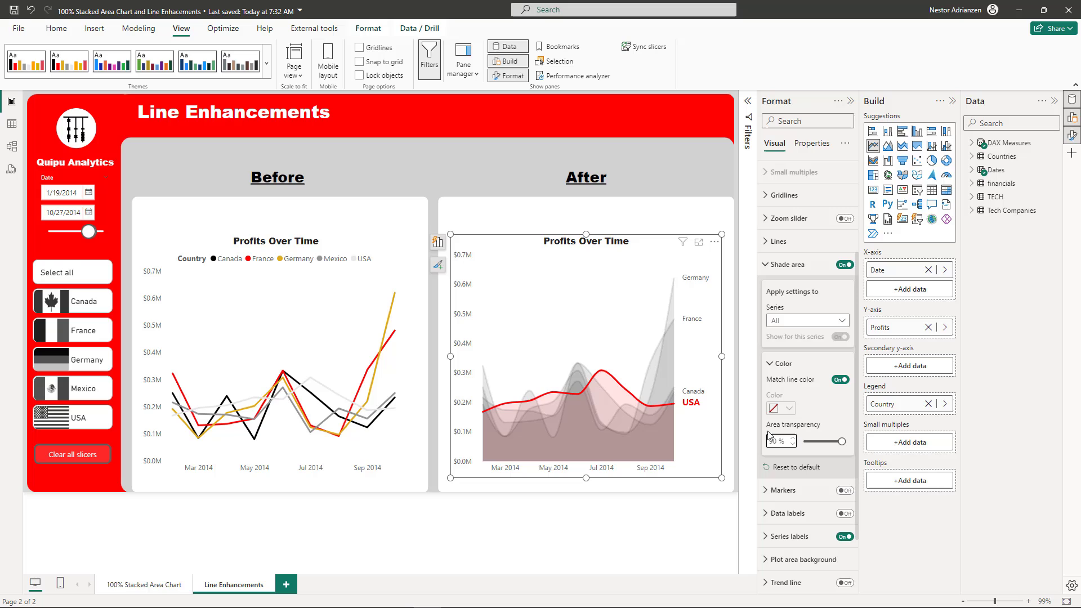
pyautogui.doubleClick(774, 442)
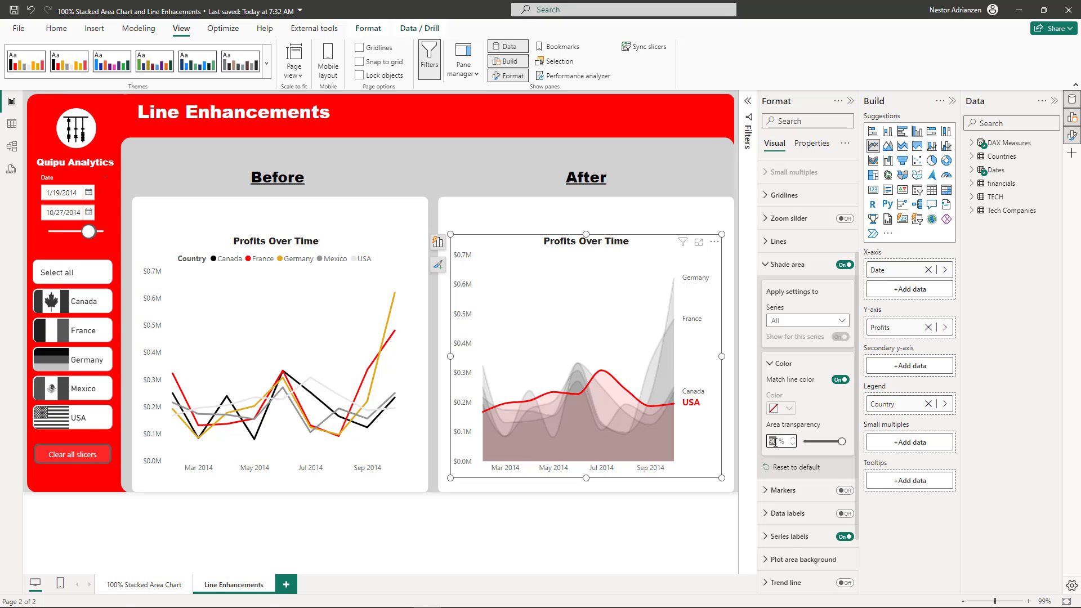
pyautogui.write('95')
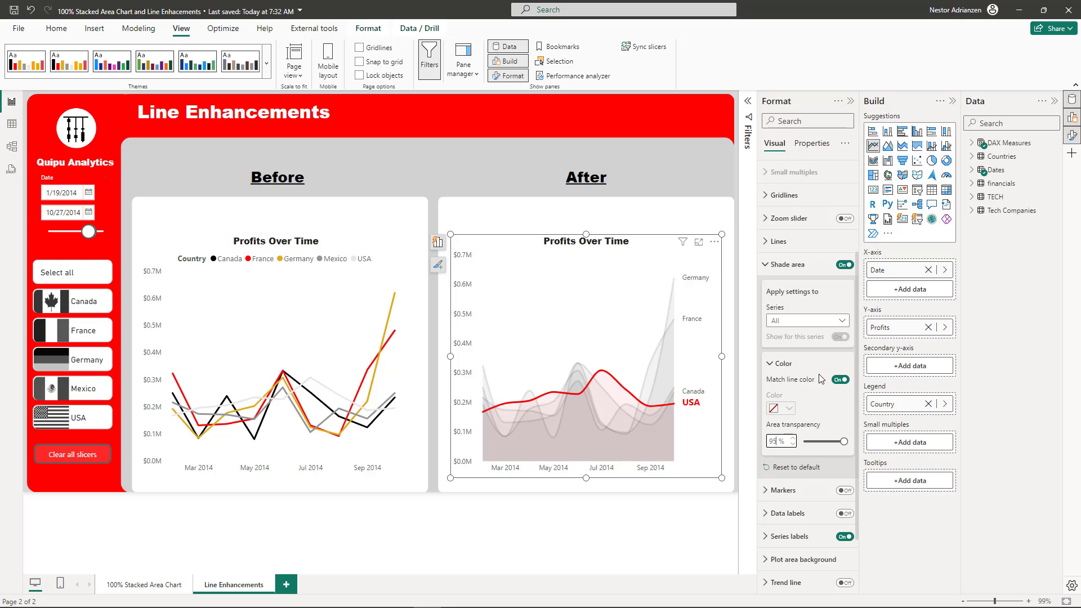
pyautogui.click(842, 321)
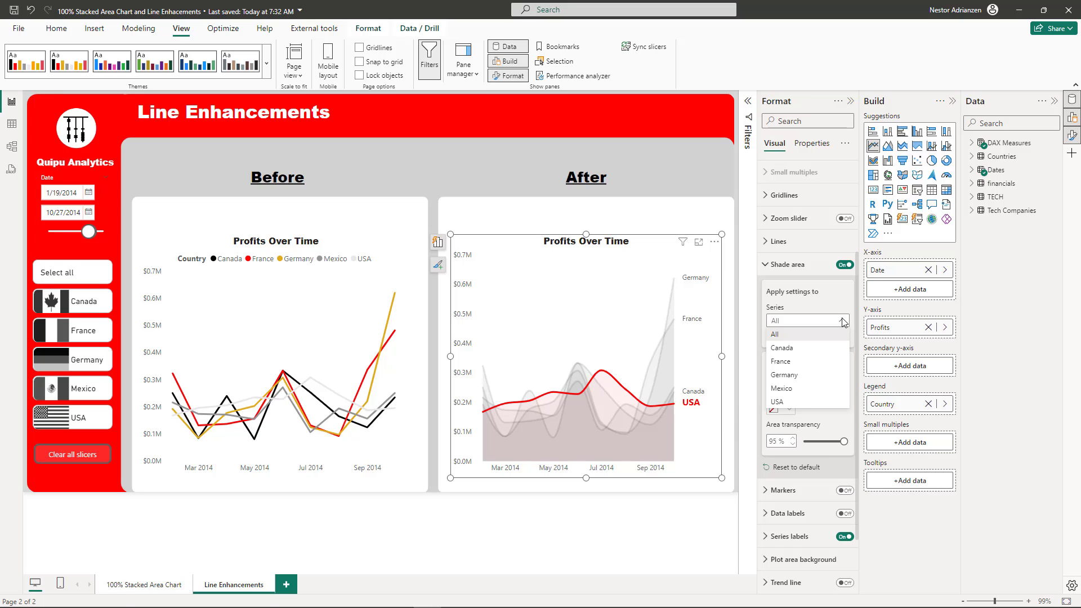
pyautogui.click(805, 349)
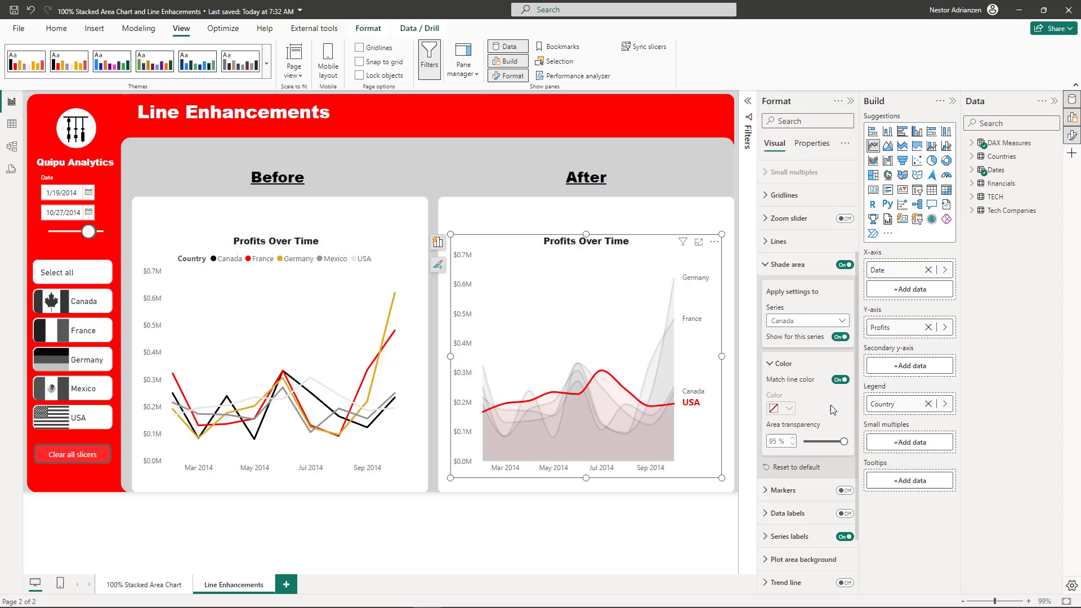
# Change the After chart's line interpolation type to Step.
pyautogui.click(769, 267)
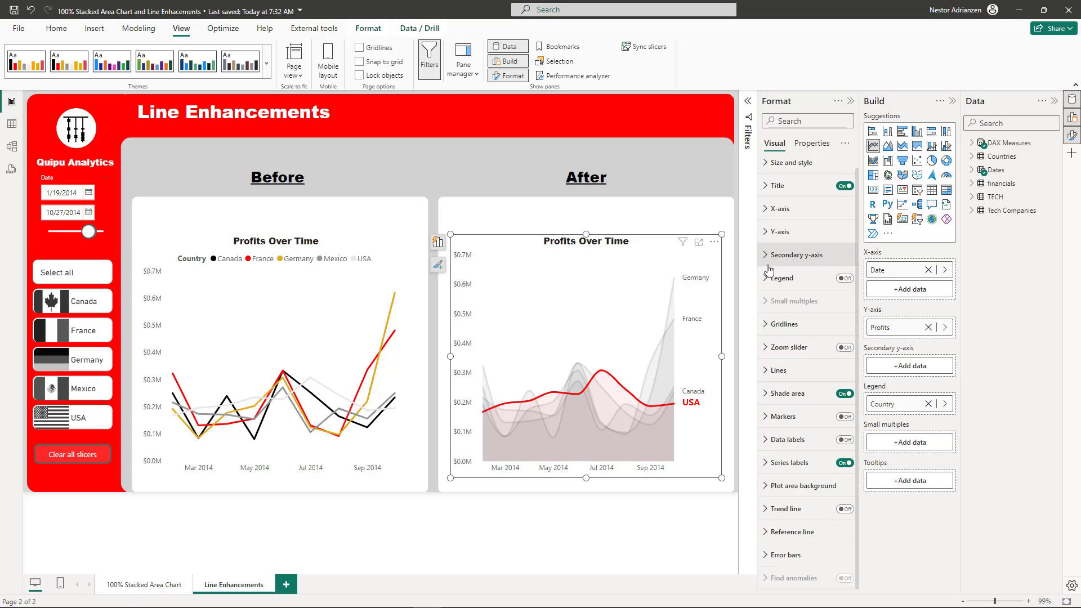
pyautogui.click(776, 370)
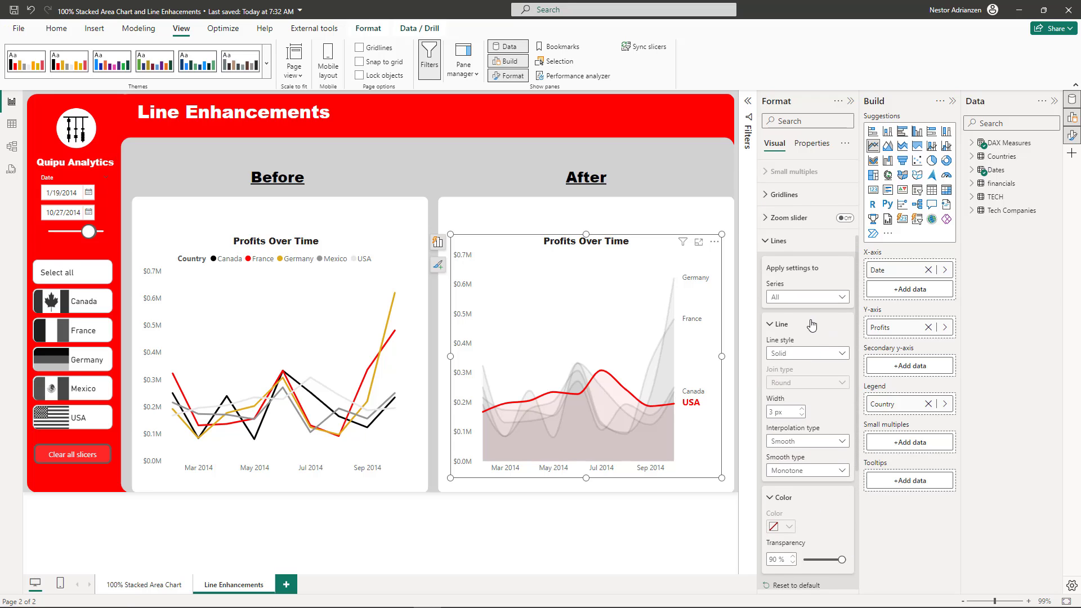
pyautogui.scroll(-3, 835, 304)
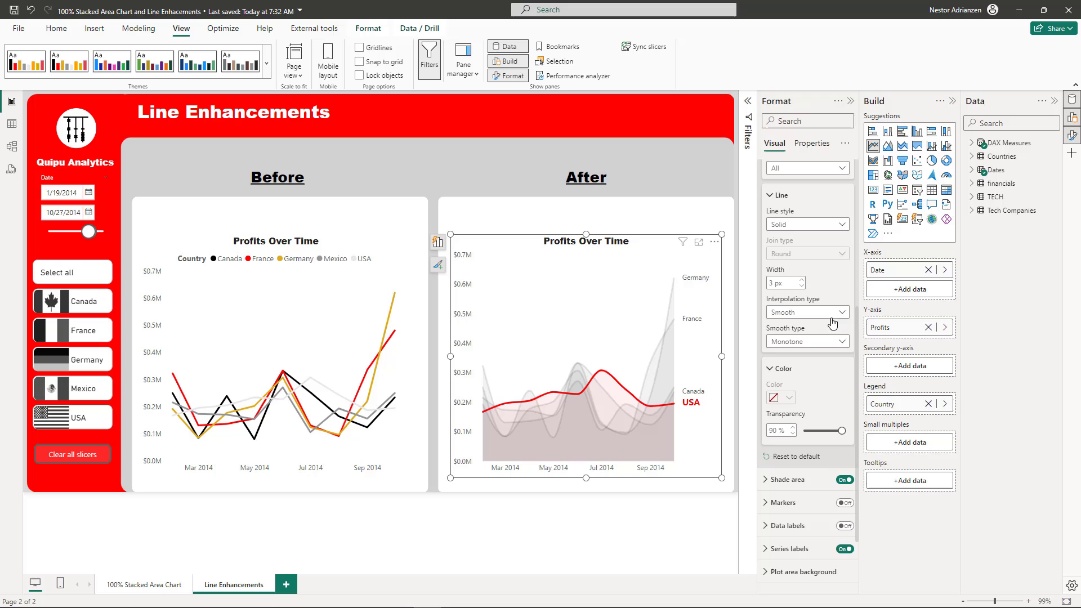
pyautogui.click(837, 312)
pyautogui.click(812, 353)
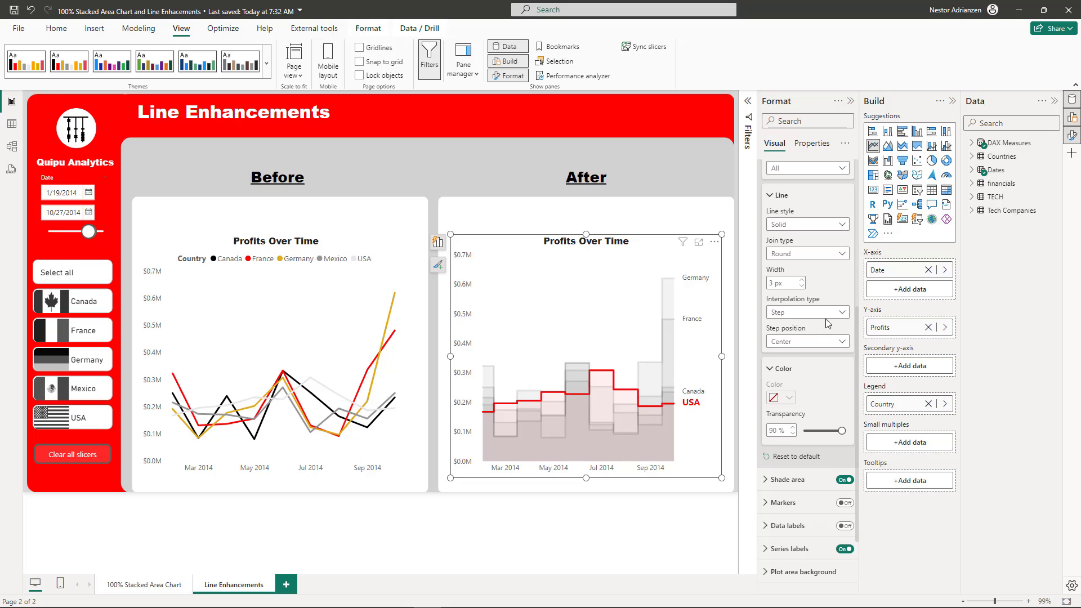
# Try the Before step position, then keep the steps at Center.
pyautogui.click(830, 345)
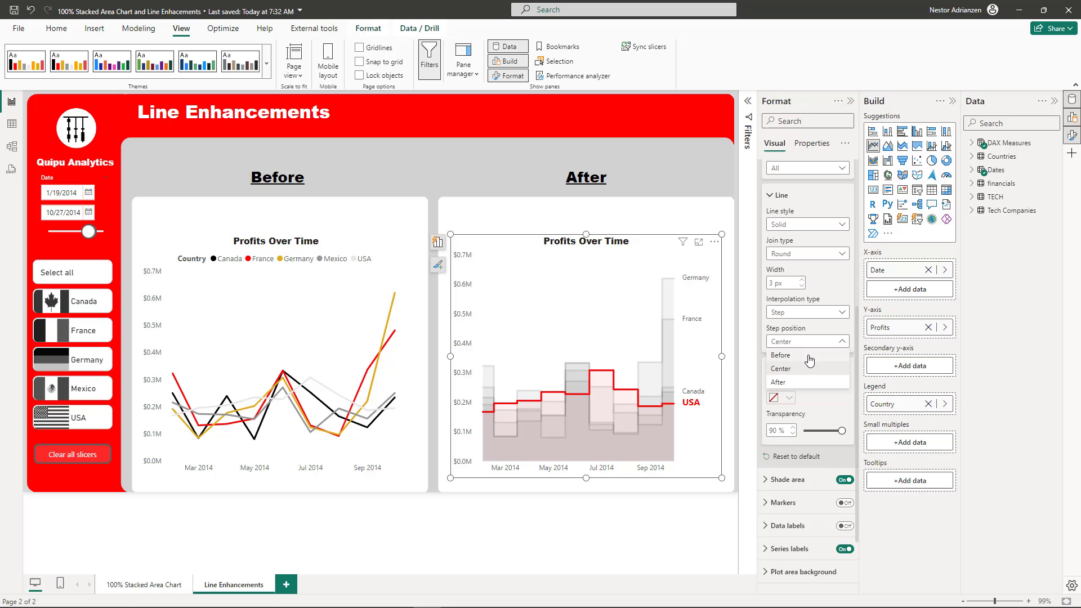
pyautogui.click(809, 357)
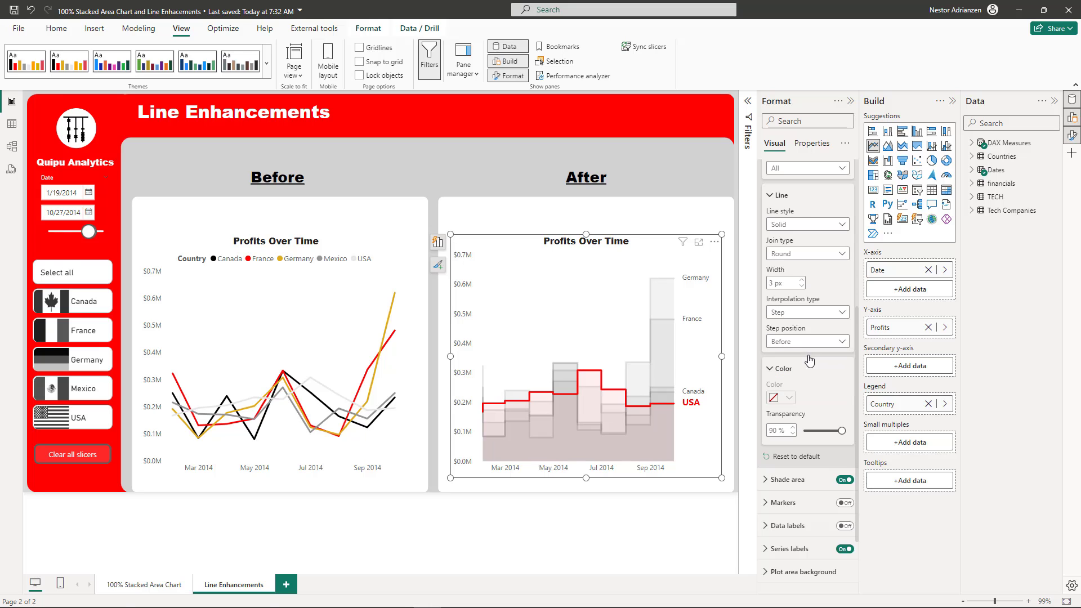
pyautogui.click(824, 345)
pyautogui.click(805, 371)
pyautogui.scroll(2, 812, 354)
pyautogui.click(794, 325)
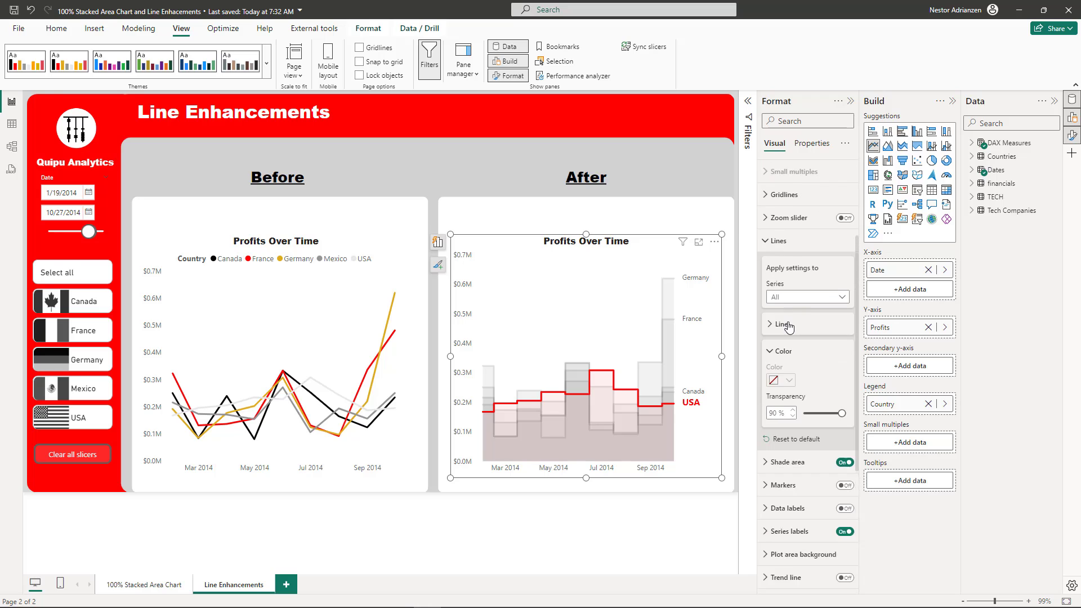
pyautogui.scroll(-1, 801, 394)
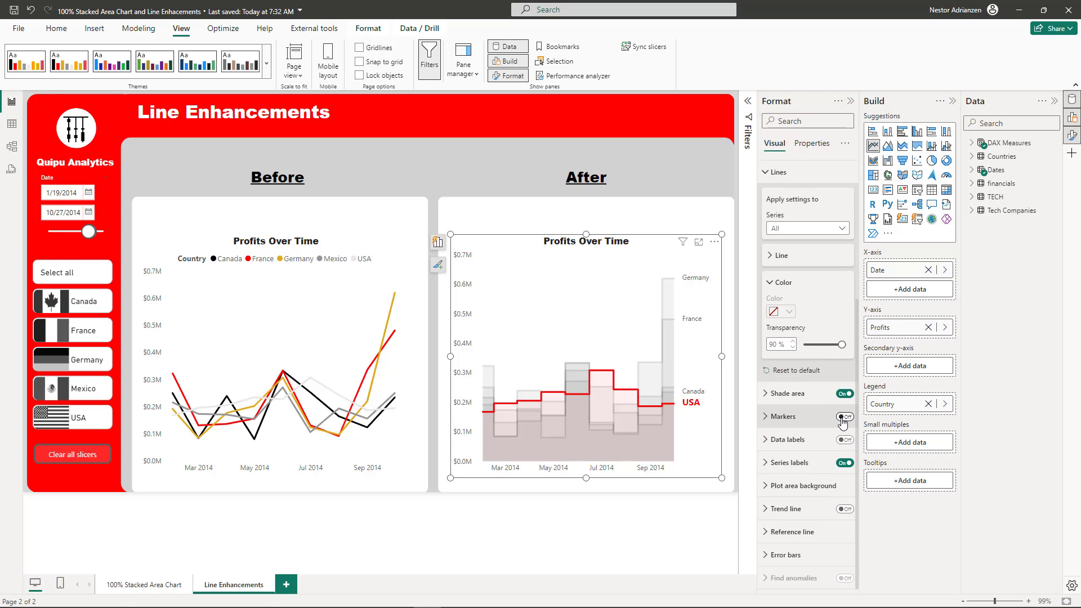
# Turn on dot markers for every country's line.
pyautogui.click(845, 417)
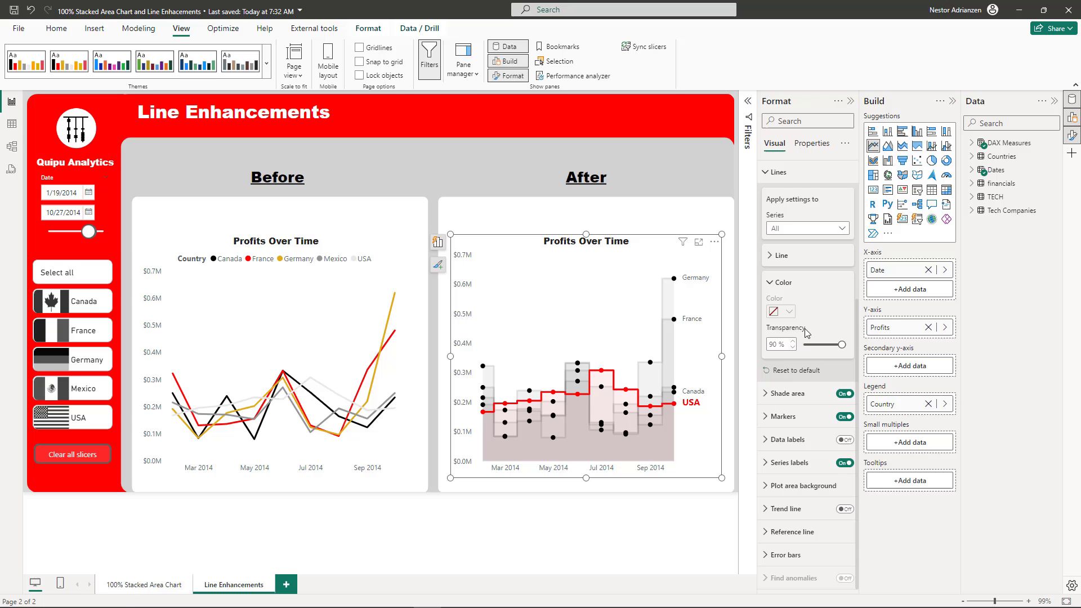
pyautogui.scroll(1, 803, 319)
pyautogui.click(783, 346)
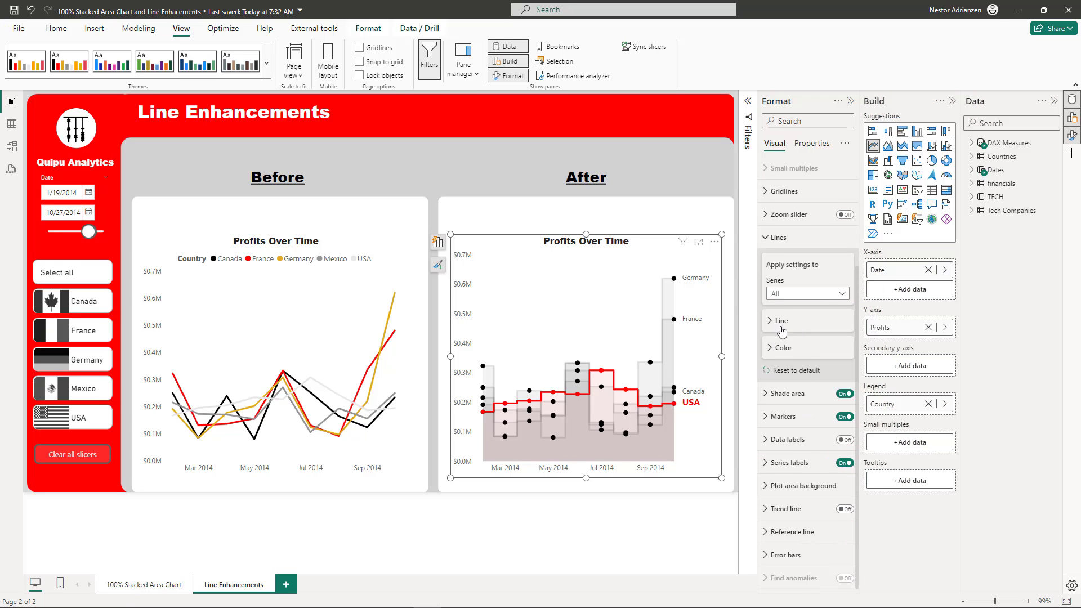
pyautogui.click(782, 322)
pyautogui.scroll(-2, 785, 335)
# Cycle Step position through Before and Center, ending on After.
pyautogui.click(819, 339)
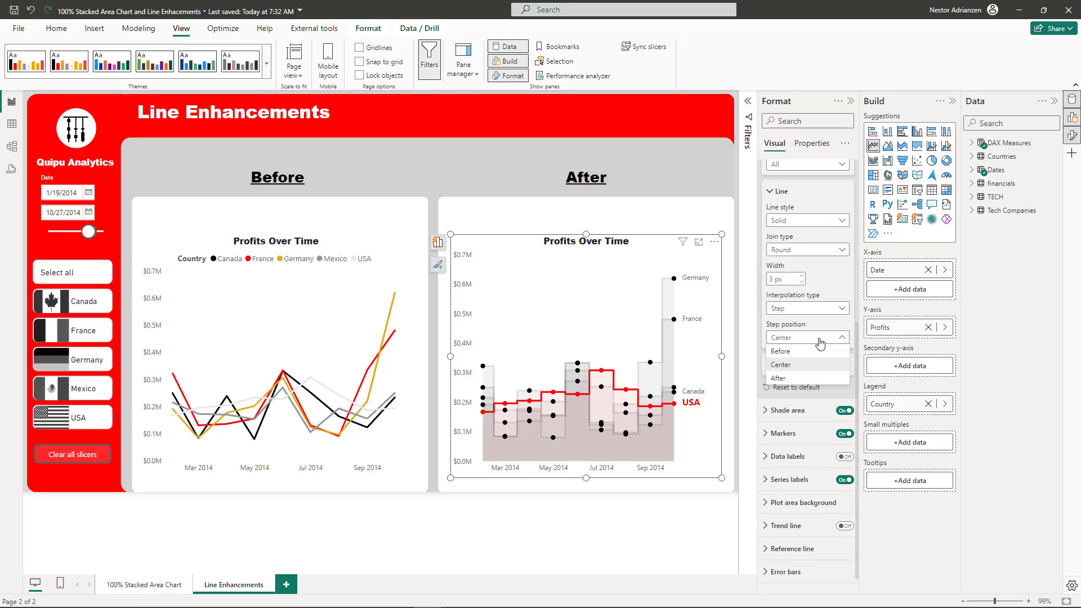
pyautogui.click(812, 356)
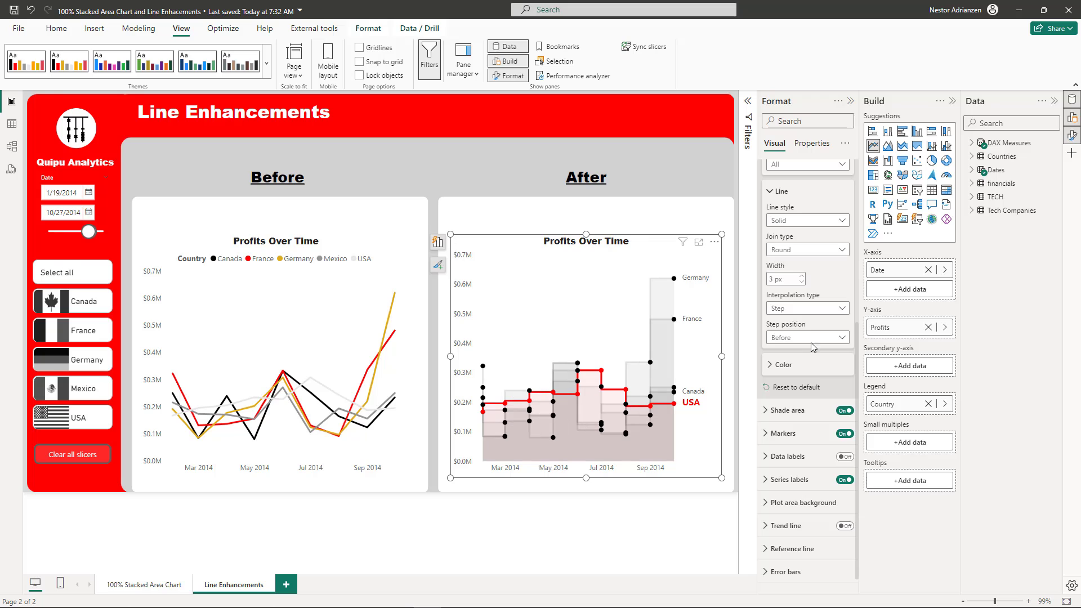
pyautogui.click(811, 339)
pyautogui.click(800, 365)
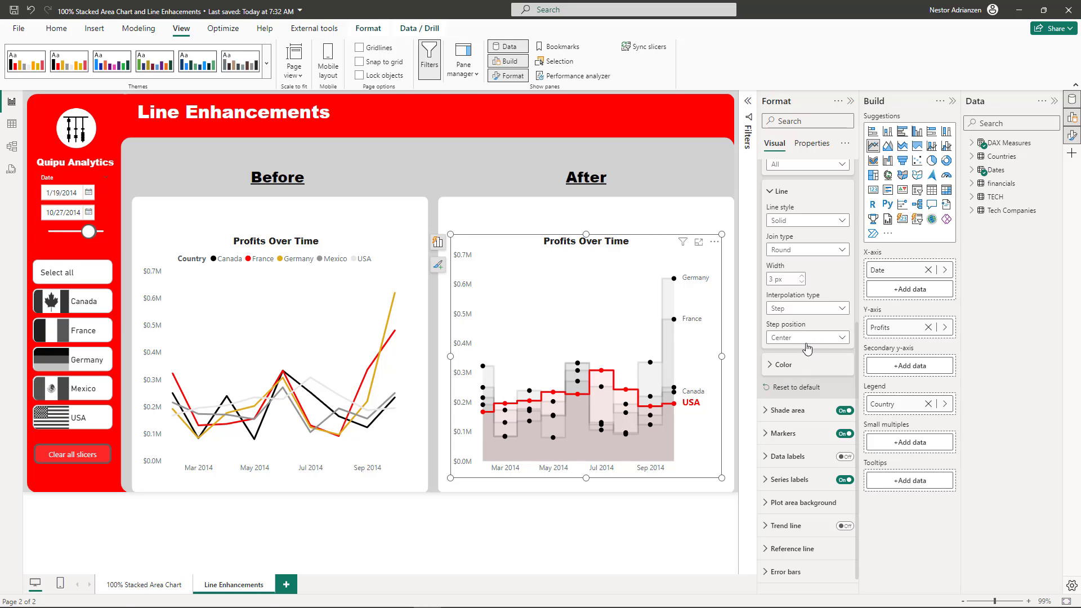
pyautogui.click(806, 340)
pyautogui.click(799, 379)
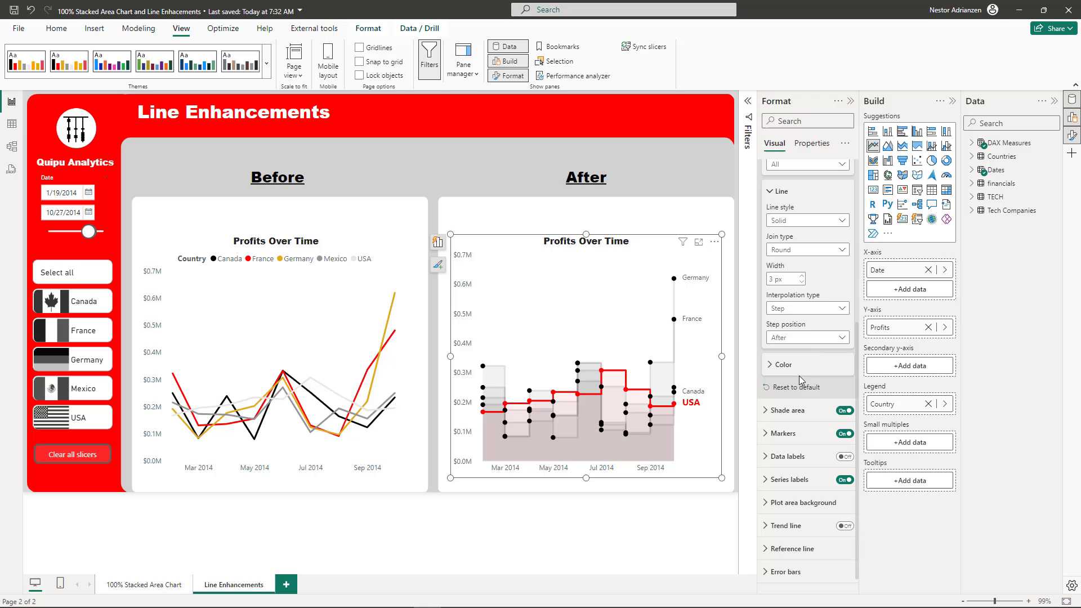
pyautogui.scroll(3, 806, 347)
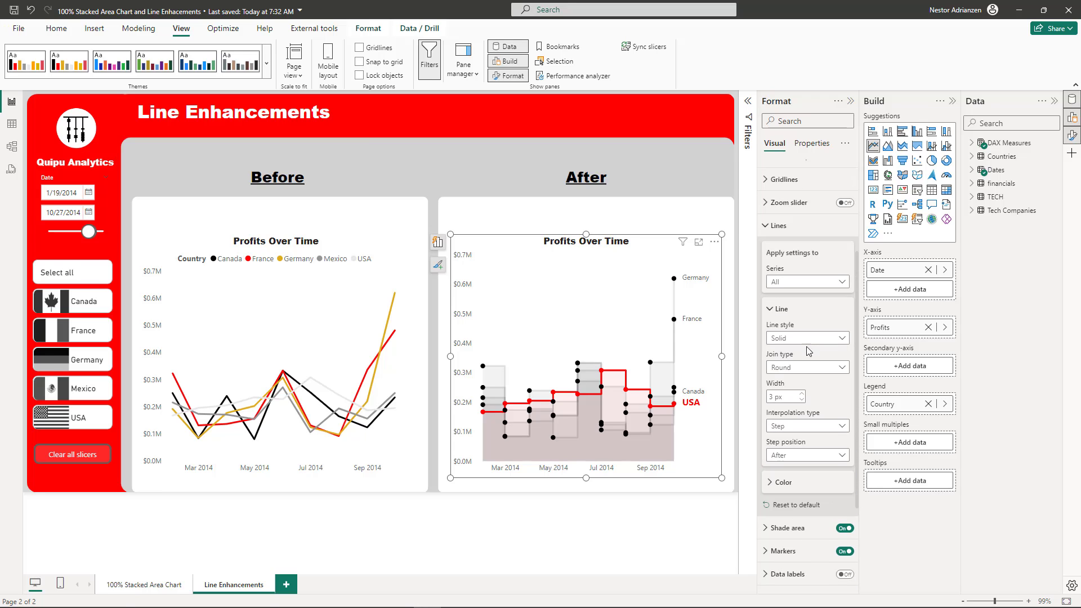
# Expand the Markers settings and review shape and colour options with series left at All.
pyautogui.click(779, 324)
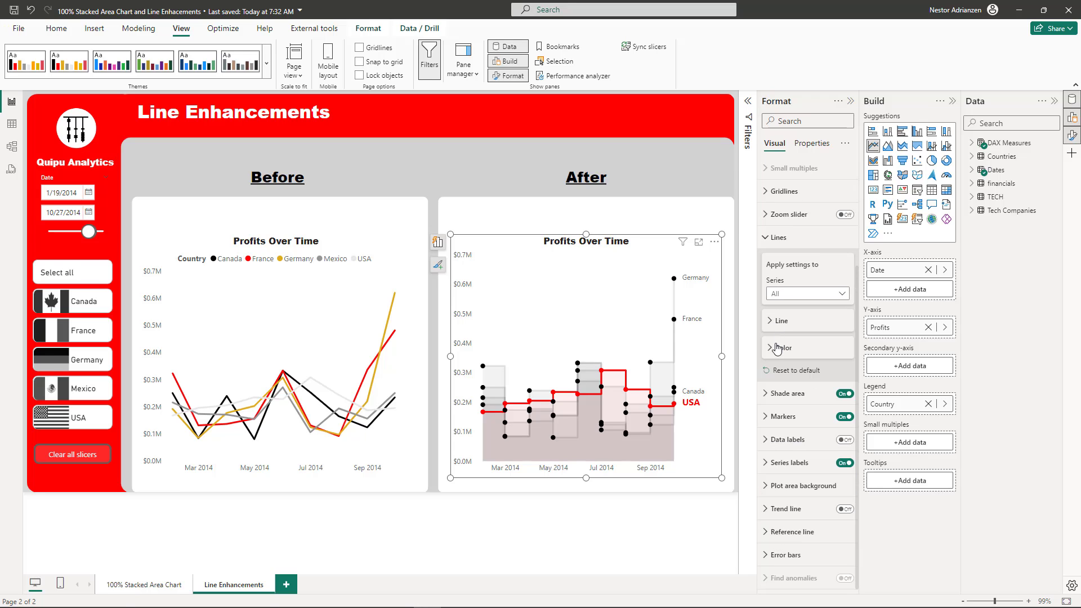
pyautogui.click(840, 416)
pyautogui.scroll(-2, 833, 406)
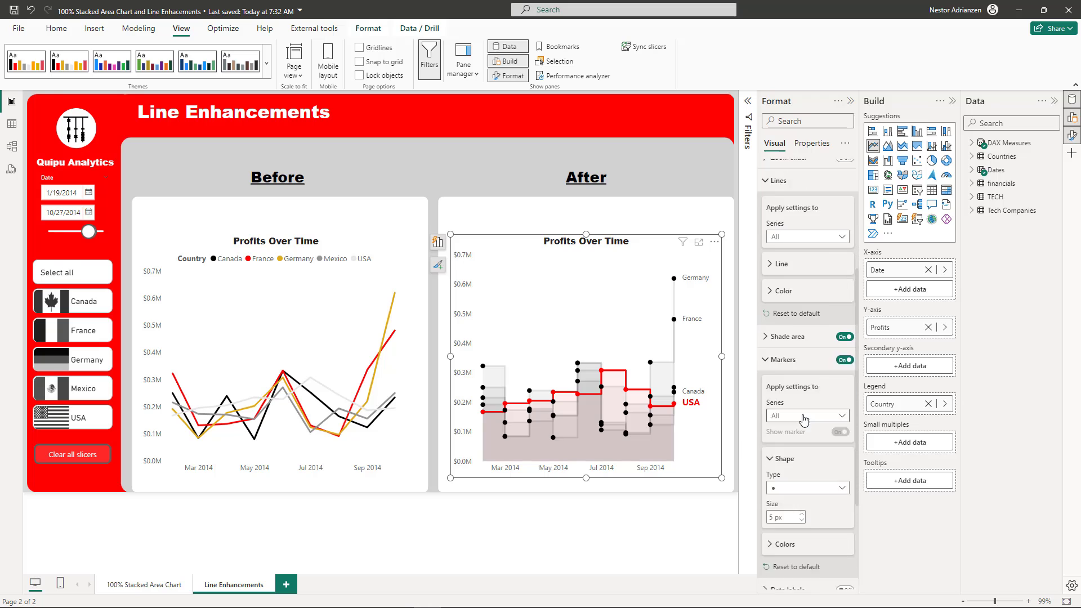
pyautogui.click(820, 383)
pyautogui.scroll(-2, 820, 382)
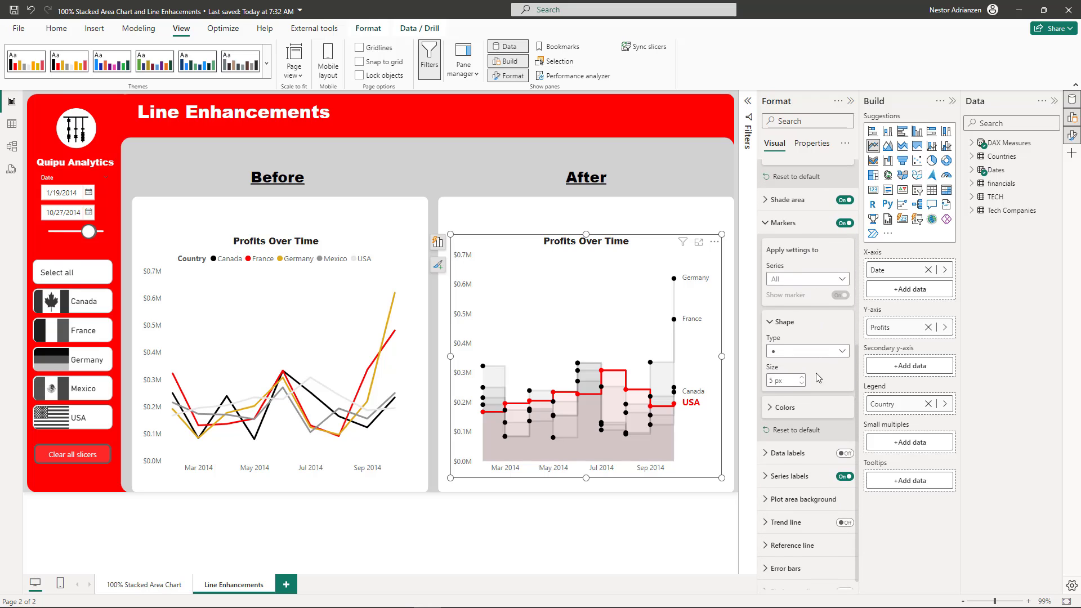
pyautogui.click(815, 279)
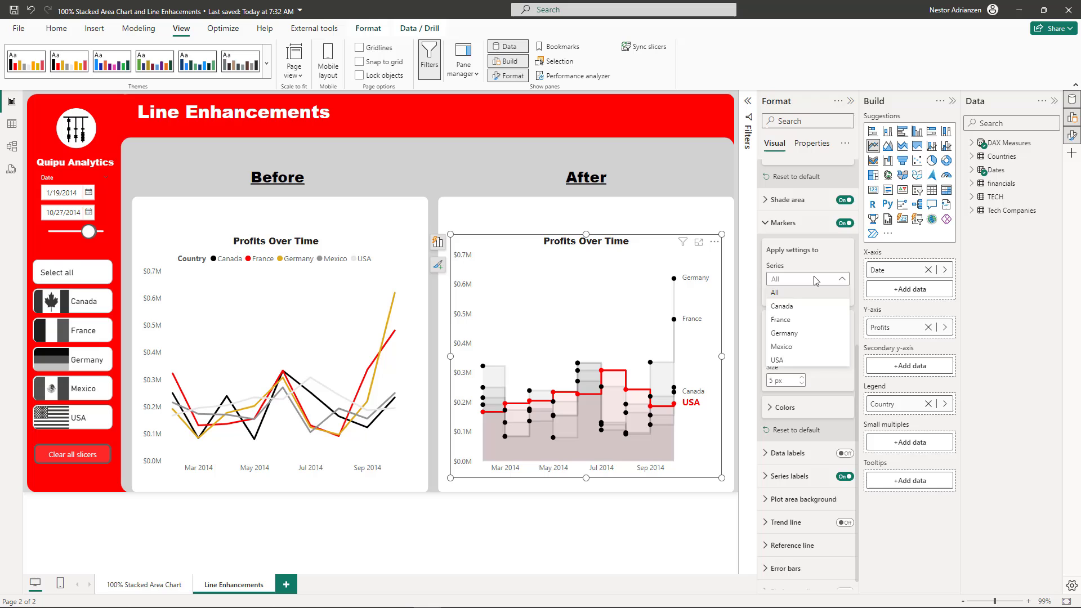
pyautogui.click(816, 280)
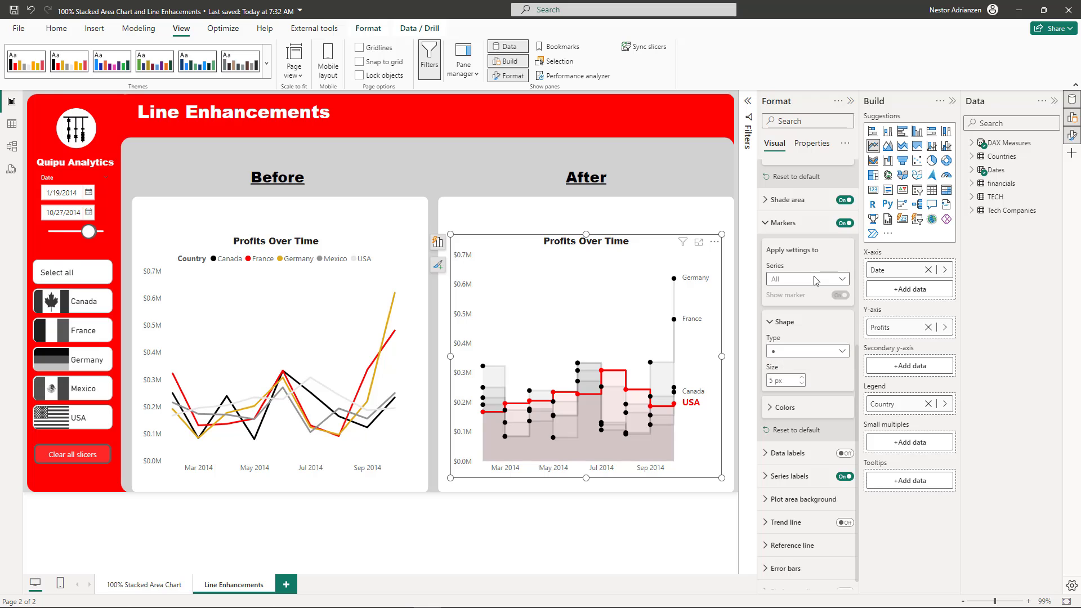
pyautogui.click(787, 408)
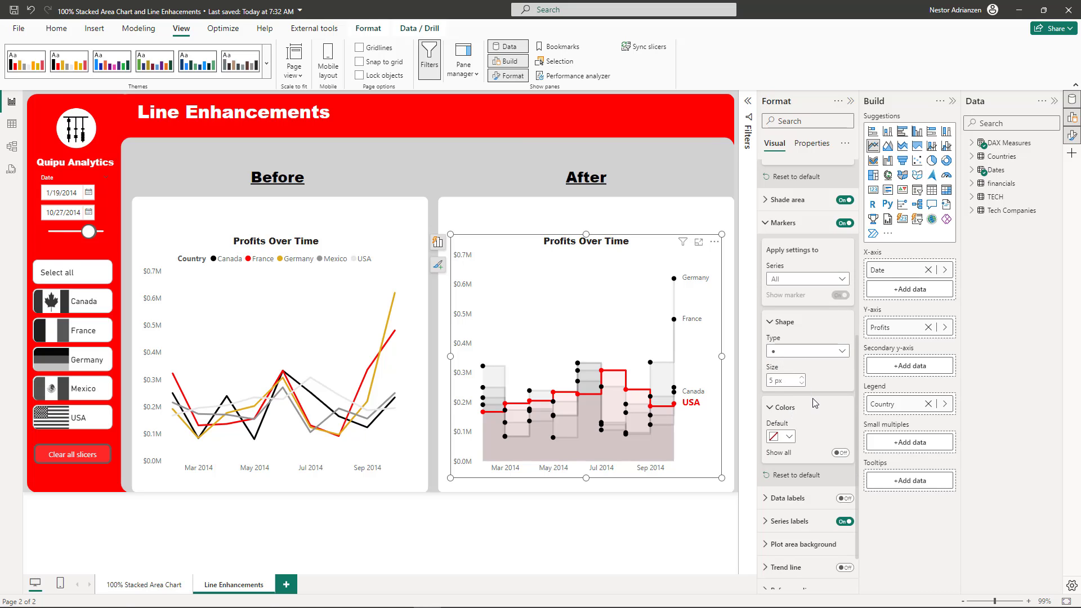
pyautogui.scroll(-2, 813, 399)
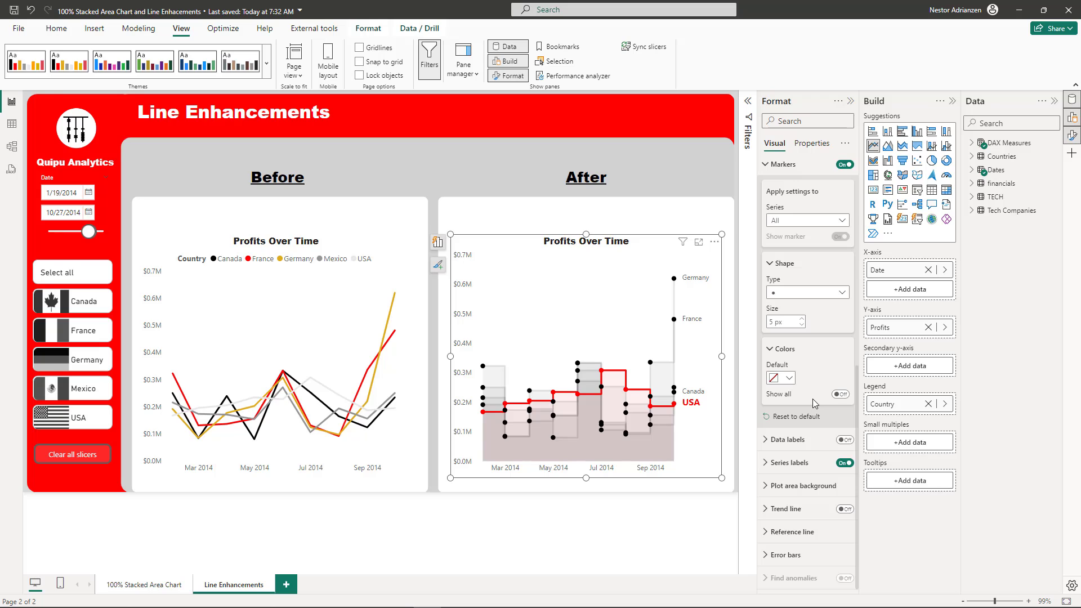
pyautogui.scroll(2, 809, 383)
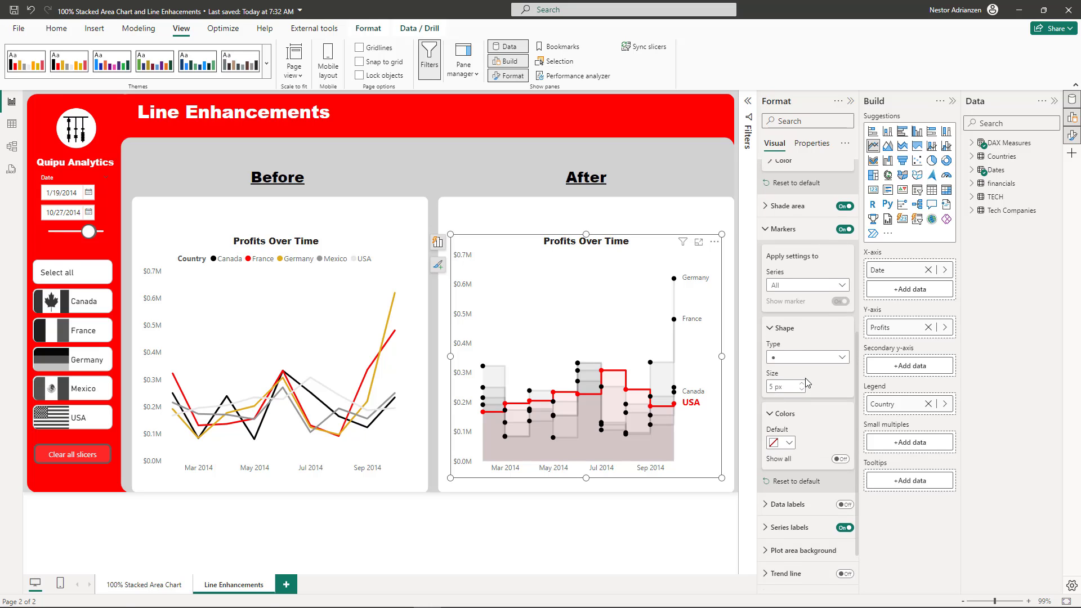
# Apply marker settings to Canada and colour its markers grey (Black, 60% lighter).
pyautogui.click(814, 285)
pyautogui.click(809, 313)
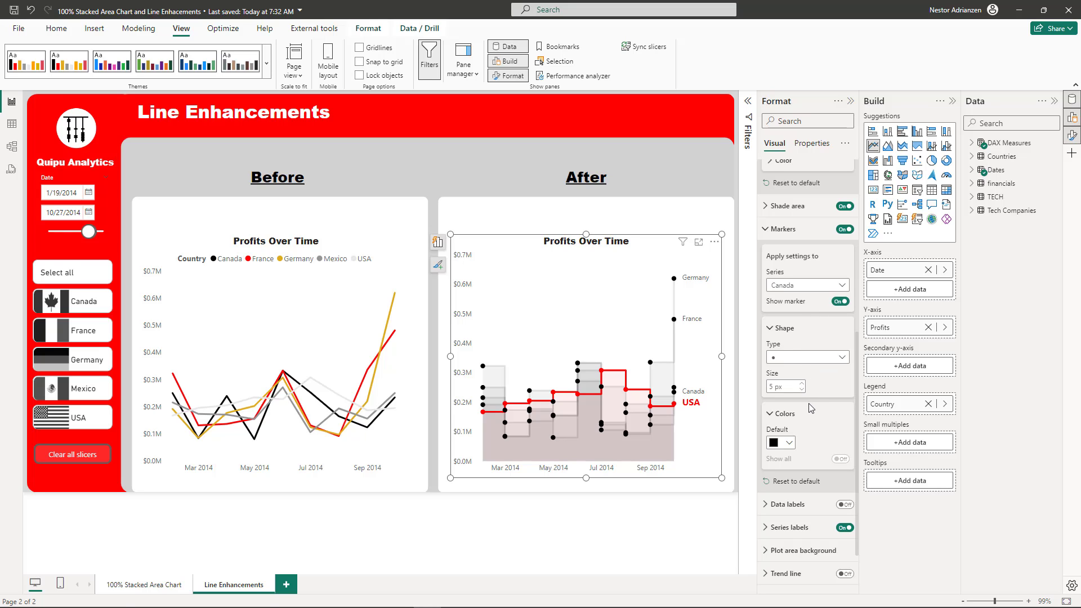
pyautogui.scroll(-1, 811, 408)
pyautogui.click(789, 378)
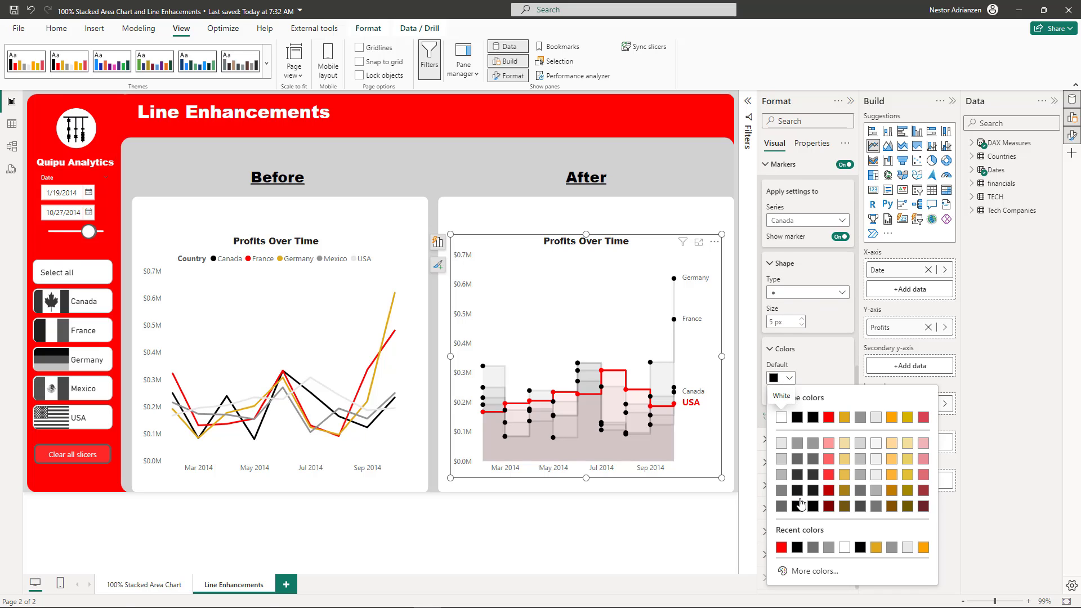
pyautogui.click(798, 444)
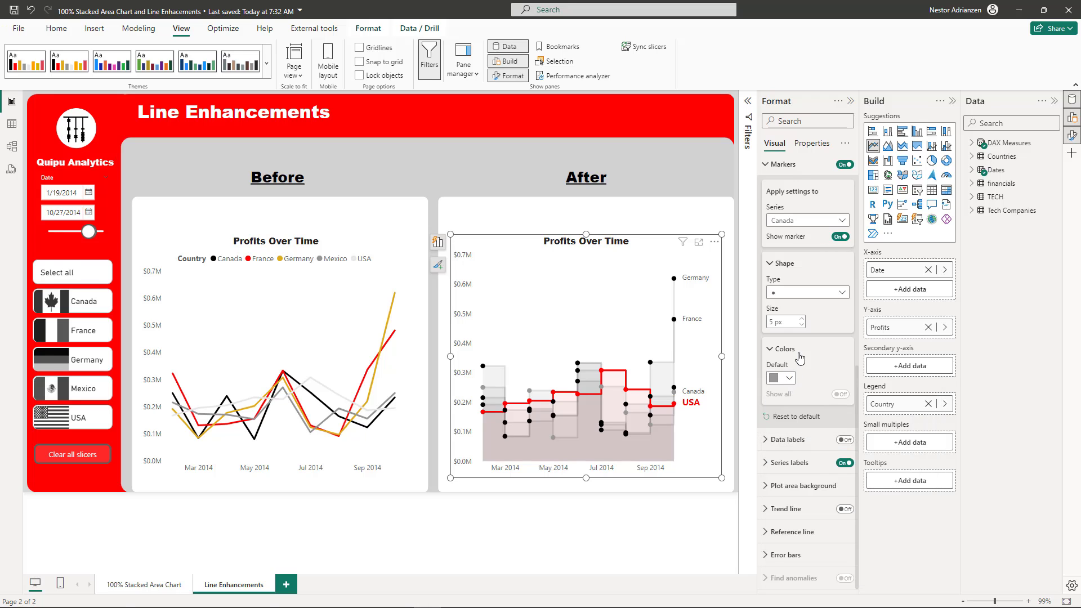
pyautogui.scroll(1, 797, 364)
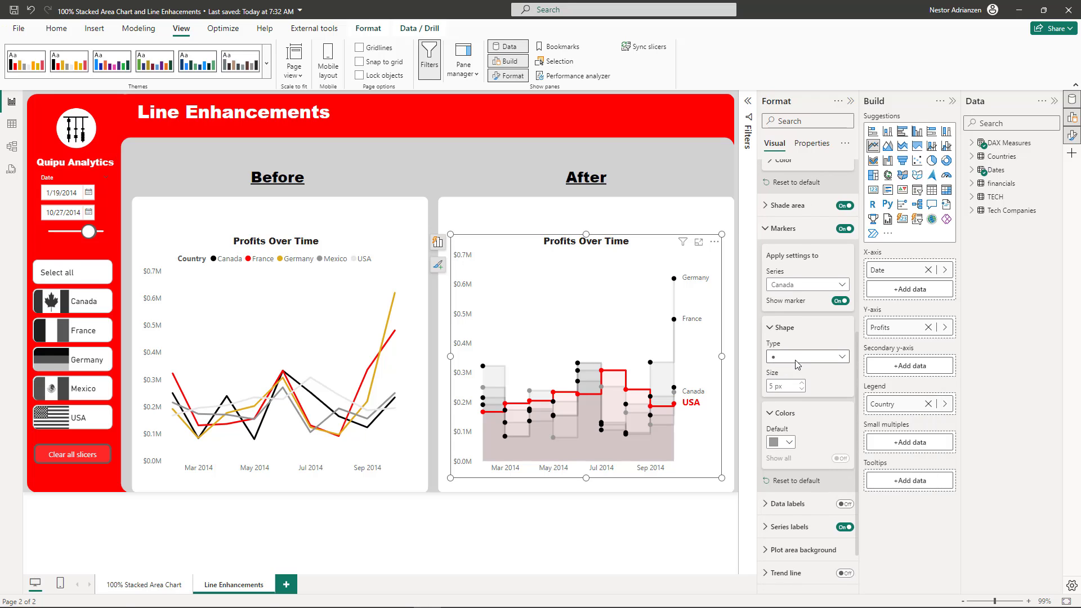
pyautogui.click(817, 286)
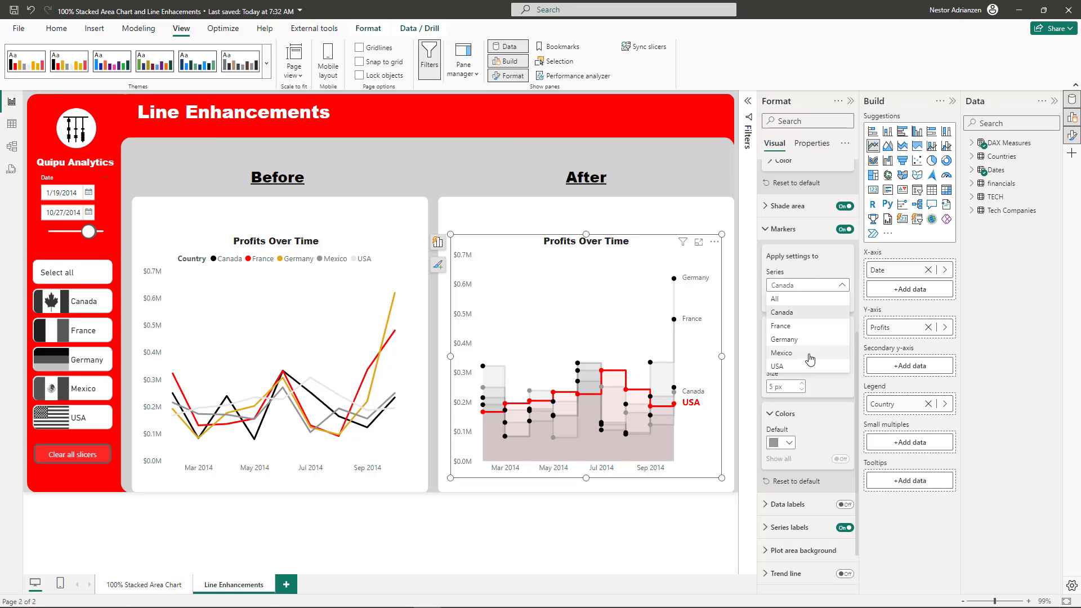